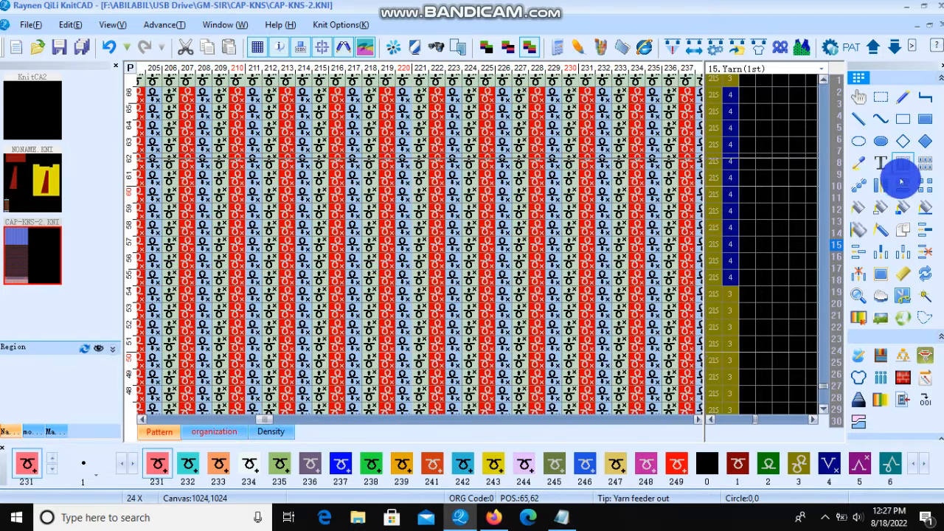
Step: Insert 2 rows into the pattern, keeping ranks equal number and copy yarn feeder enabled
{"action": "left_click", "coordinate": [924, 233]}
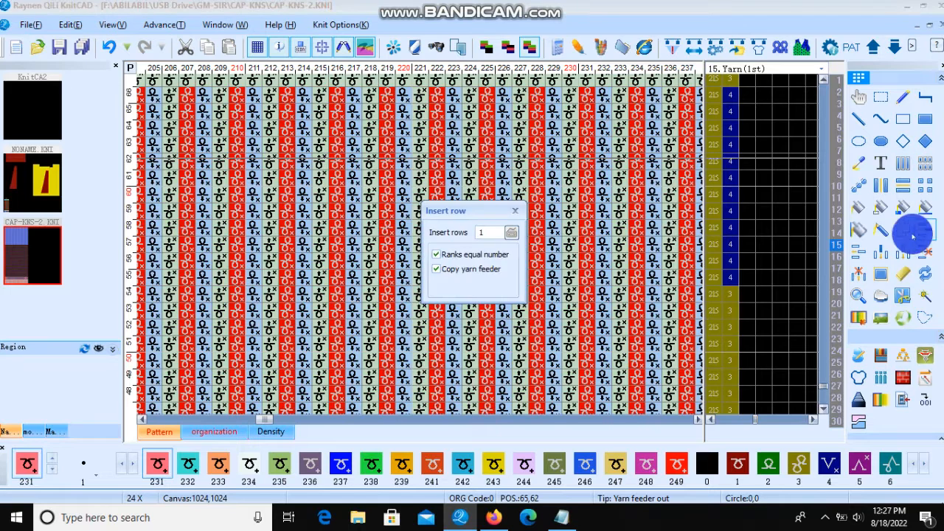
{"action": "left_click", "coordinate": [507, 233]}
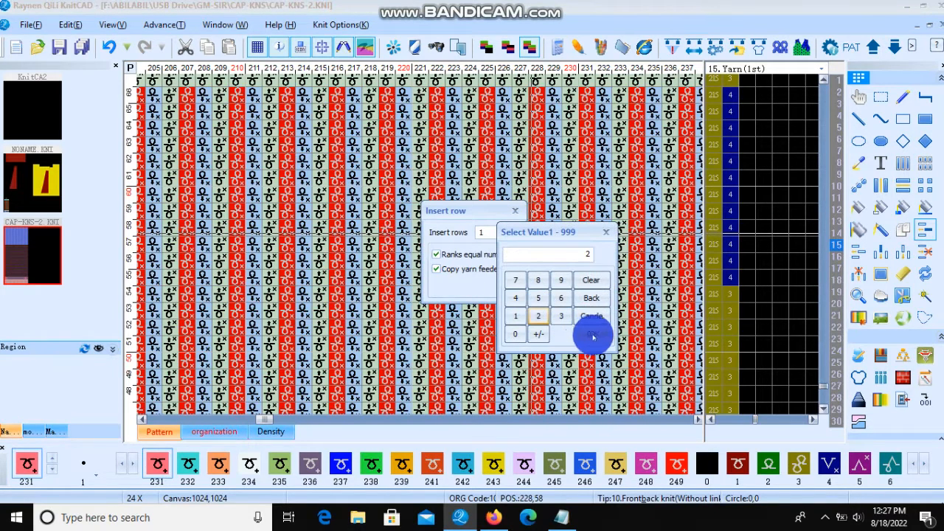
{"action": "left_click", "coordinate": [593, 335]}
{"action": "left_click", "coordinate": [673, 223]}
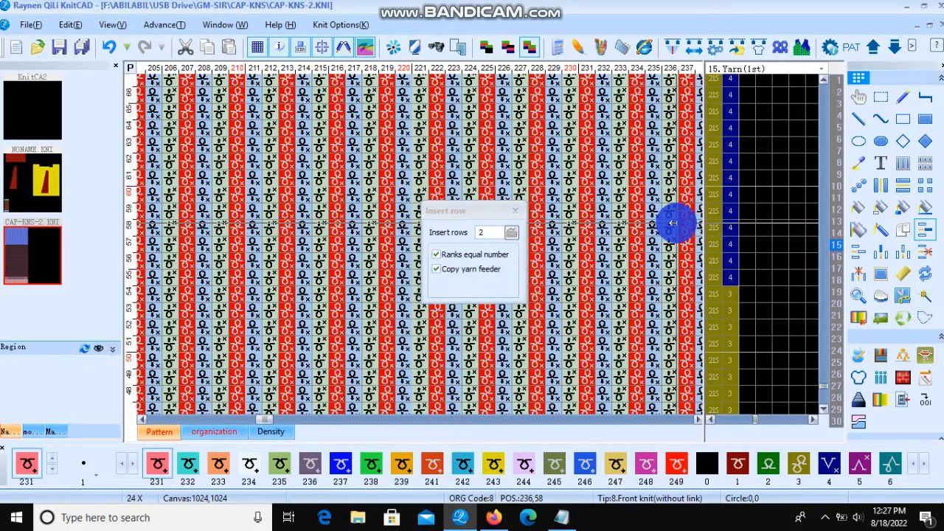
Step: Zoom through the pattern to inspect the plain band between the checked stripes and the rib
{"action": "scroll", "coordinate": [413, 246], "scroll_direction": "down", "scroll_amount": 4}
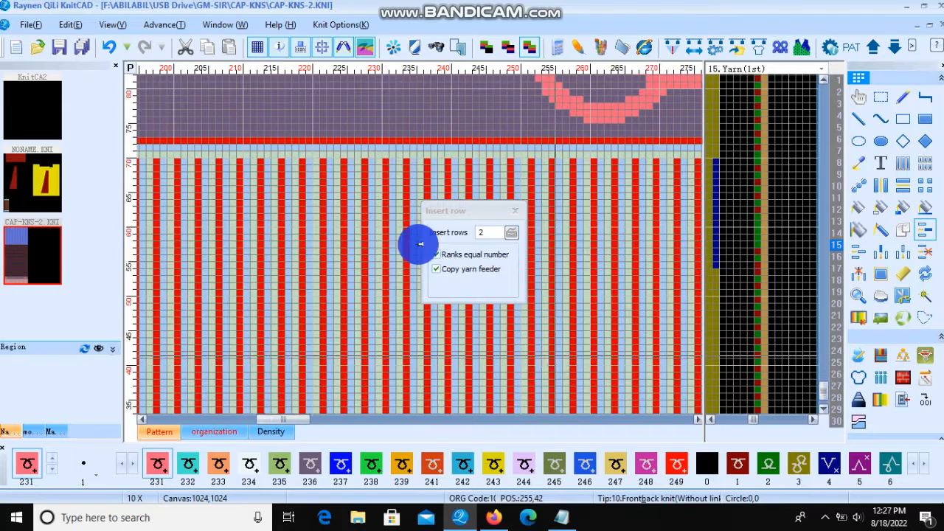
{"action": "scroll", "coordinate": [410, 247], "scroll_direction": "down", "scroll_amount": 1}
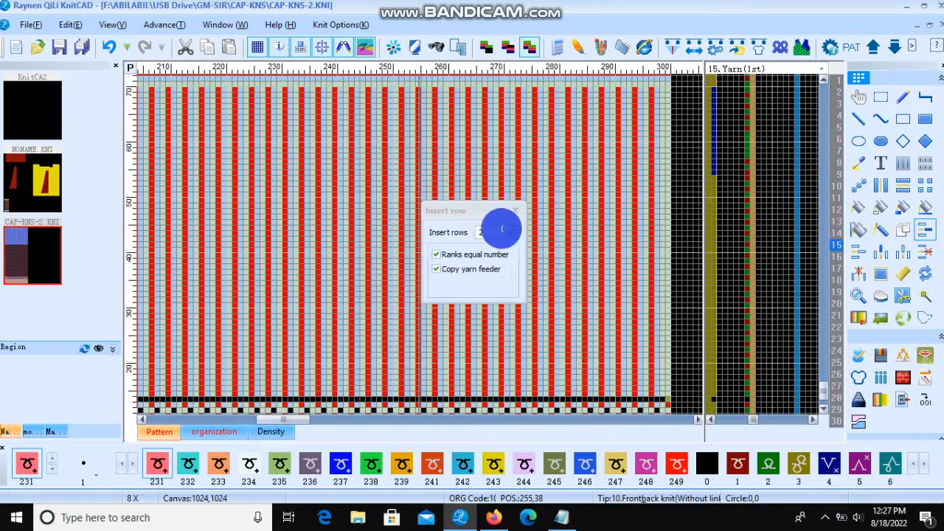
{"action": "scroll", "coordinate": [320, 375], "scroll_direction": "down", "scroll_amount": 4}
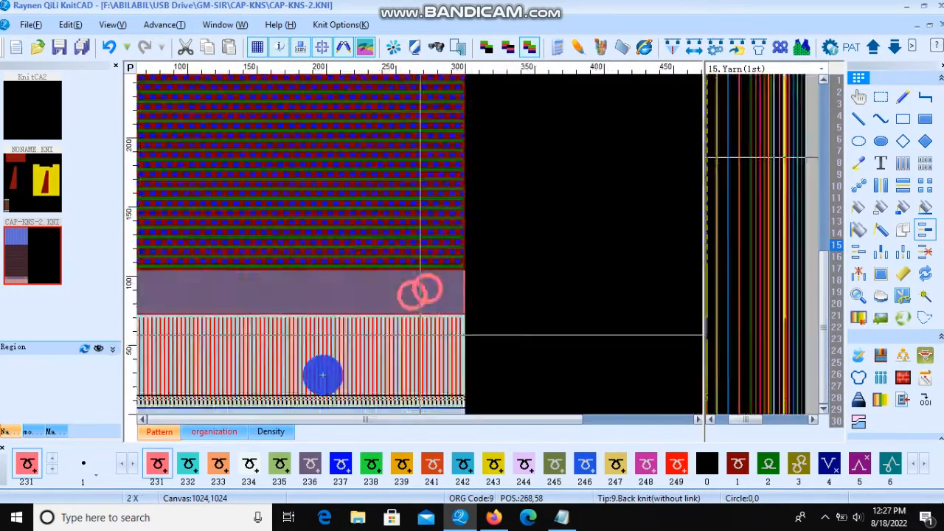
{"action": "scroll", "coordinate": [414, 286], "scroll_direction": "up", "scroll_amount": 3}
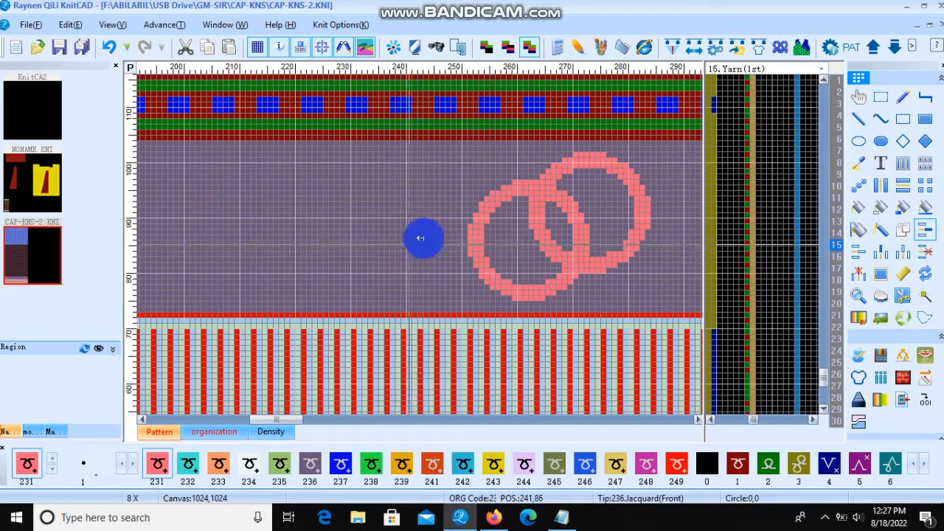
{"action": "scroll", "coordinate": [420, 244], "scroll_direction": "down", "scroll_amount": 4}
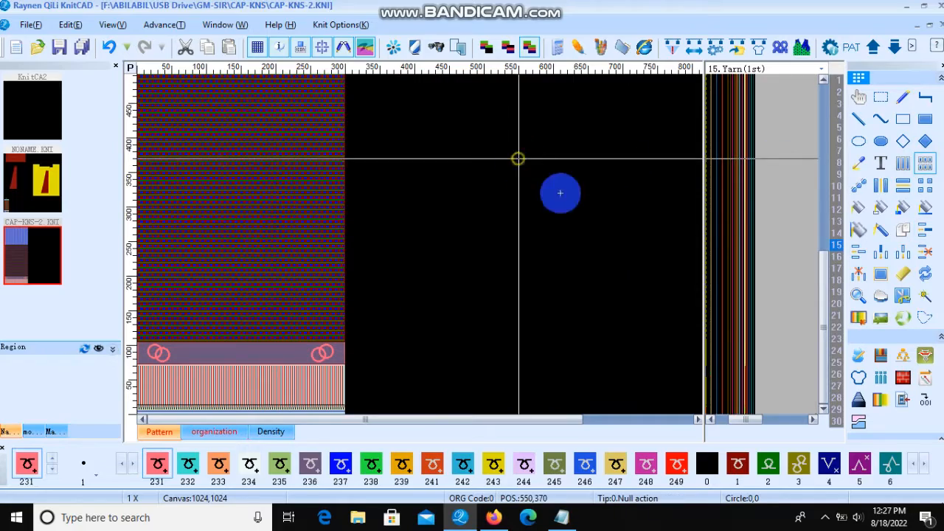
{"action": "scroll", "coordinate": [431, 195], "scroll_direction": "up", "scroll_amount": 2}
{"action": "scroll", "coordinate": [431, 195], "scroll_direction": "up", "scroll_amount": 2}
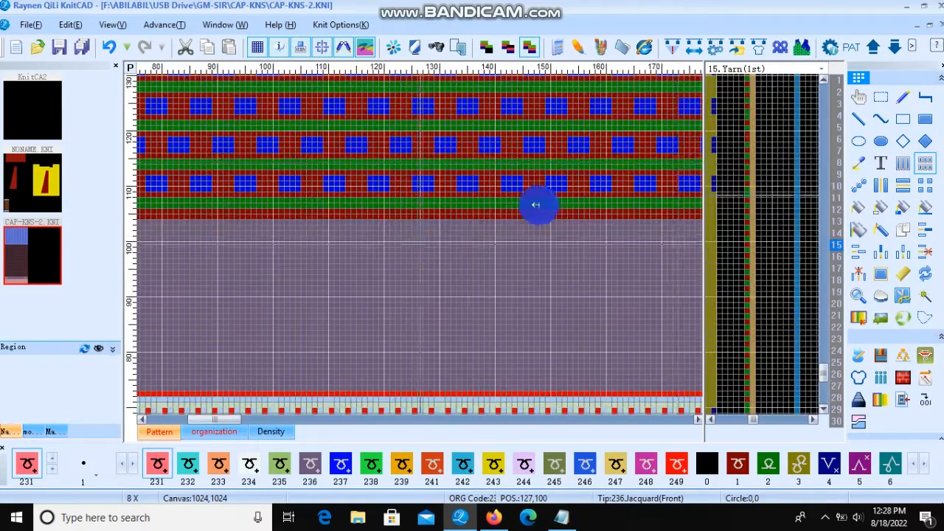
{"action": "scroll", "coordinate": [406, 274], "scroll_direction": "down", "scroll_amount": 1}
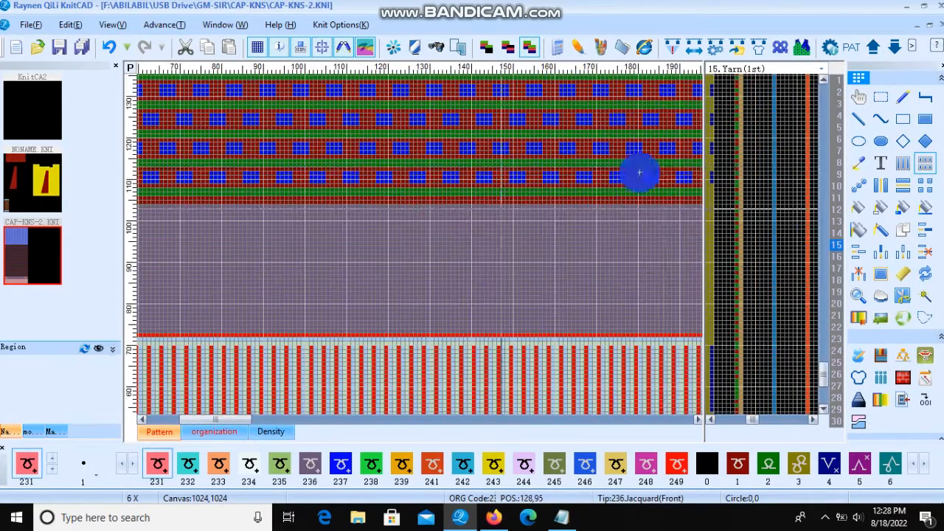
Step: Start the Text tool on the plain band and set the font to Bold Italic, size 28
{"action": "left_click", "coordinate": [880, 163]}
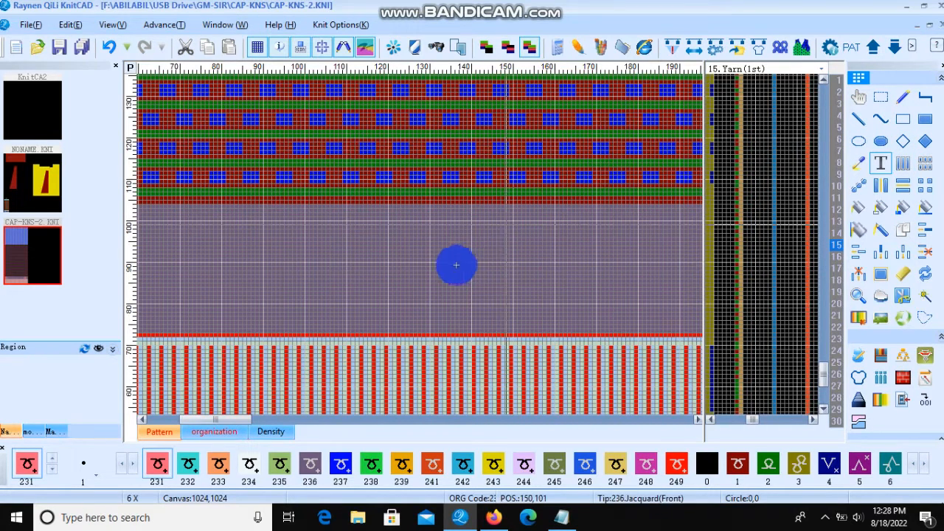
{"action": "left_click", "coordinate": [420, 242]}
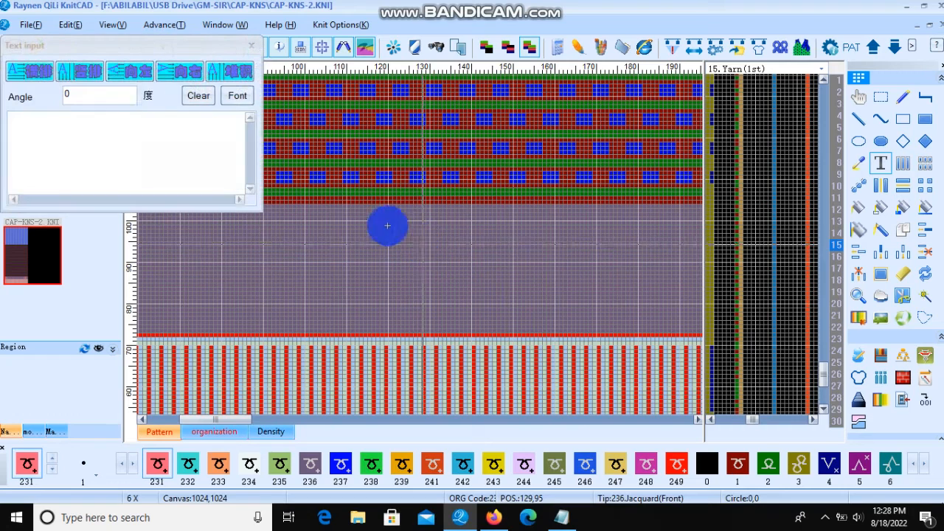
{"action": "left_click", "coordinate": [116, 96]}
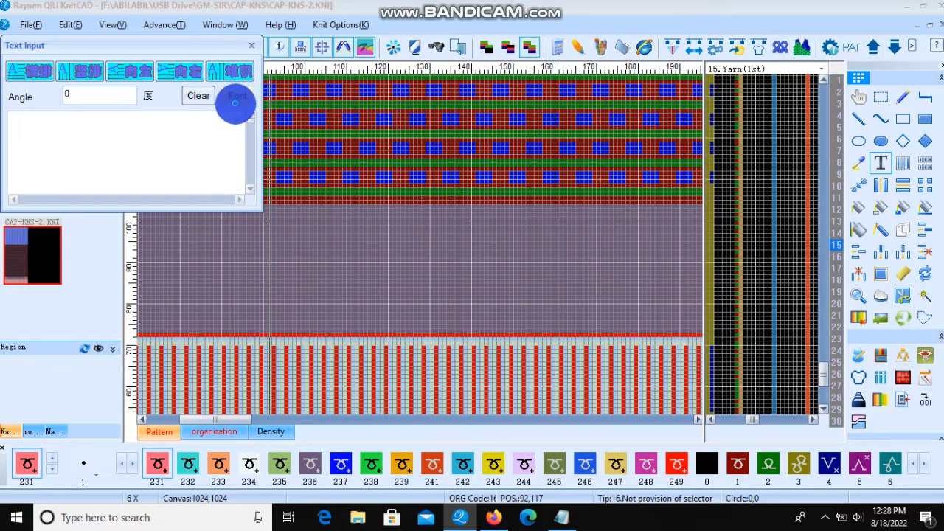
{"action": "left_click", "coordinate": [235, 103]}
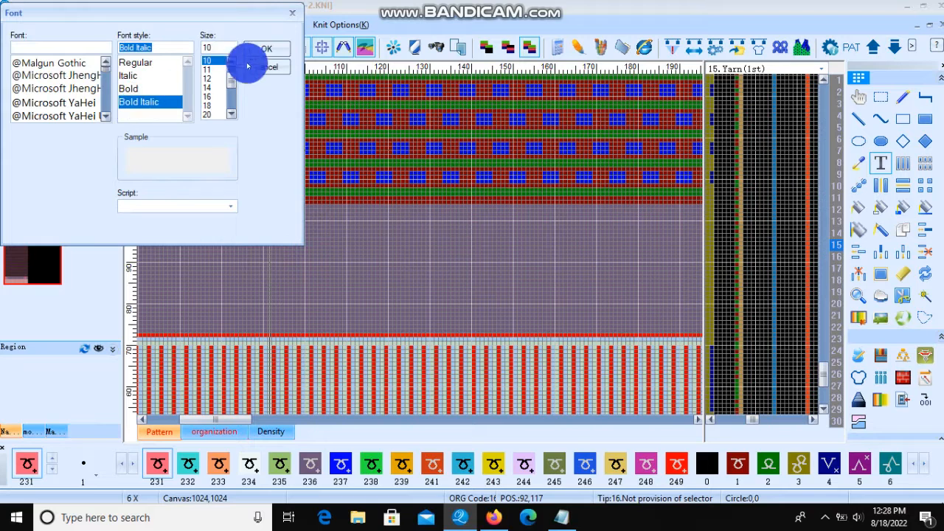
{"action": "left_click", "coordinate": [267, 50]}
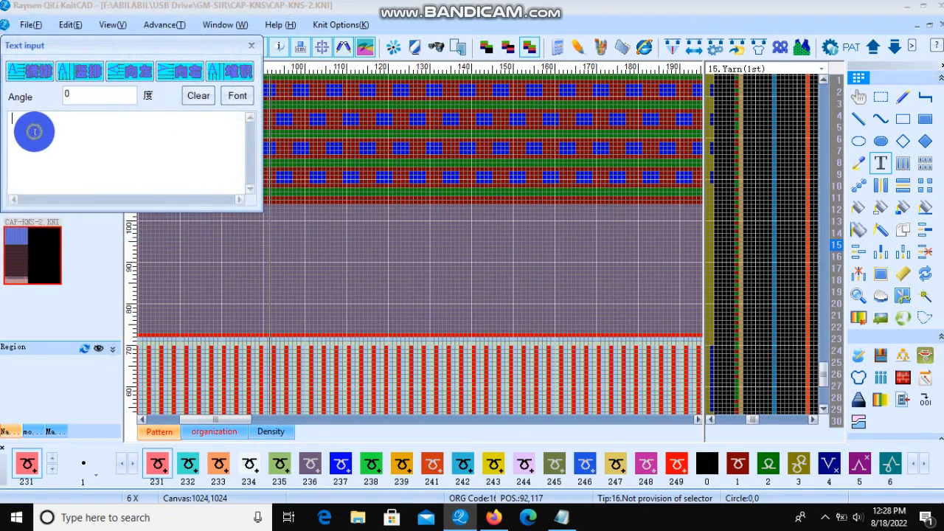
{"action": "left_click", "coordinate": [114, 95]}
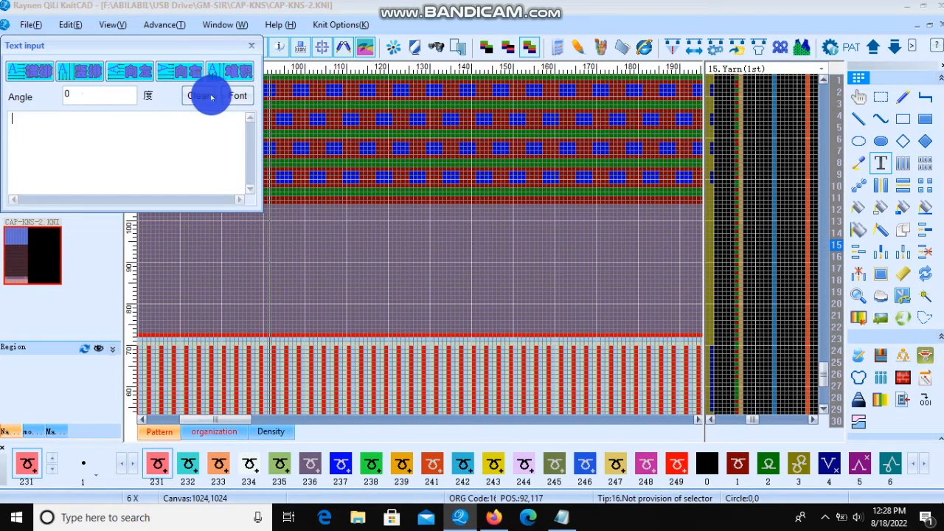
{"action": "left_click", "coordinate": [234, 96]}
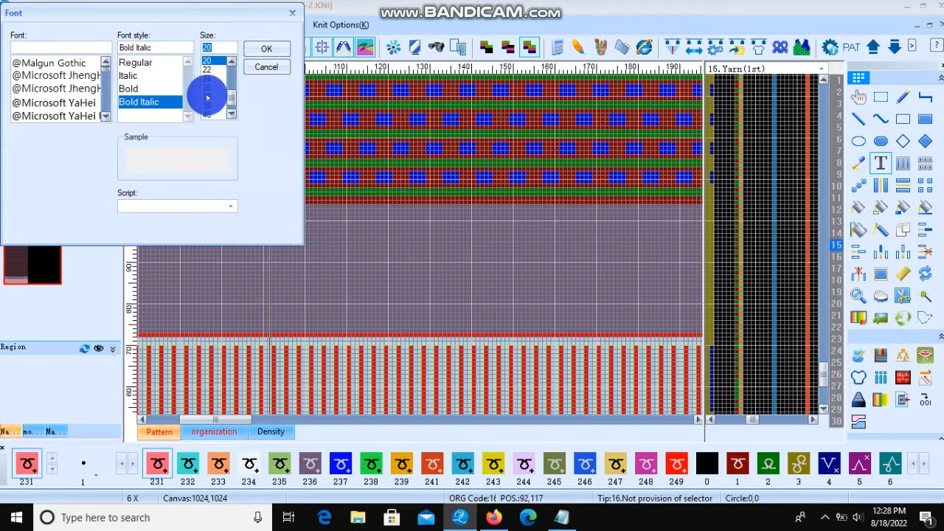
{"action": "left_click", "coordinate": [265, 49]}
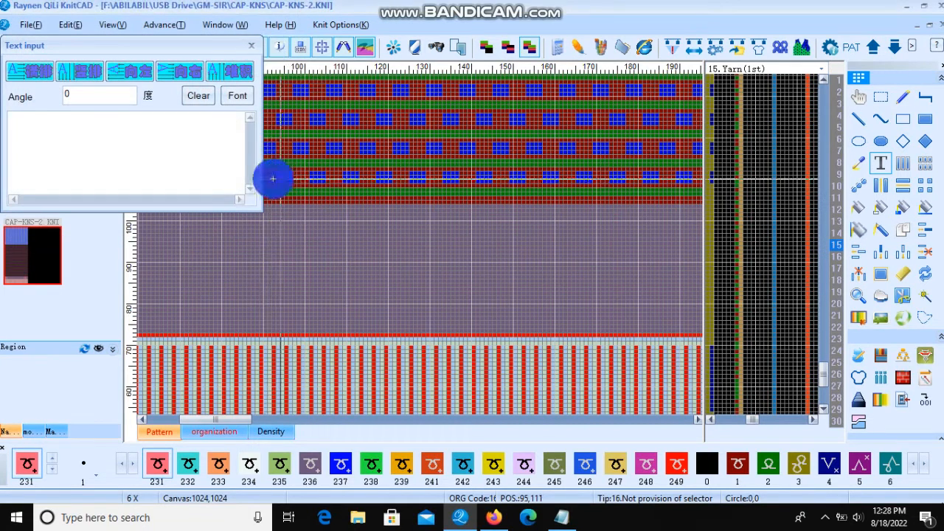
Step: Paste the text ২০১ গুম্বোজ মসজিদ into the text input and close the dialog
{"action": "right_click", "coordinate": [43, 131]}
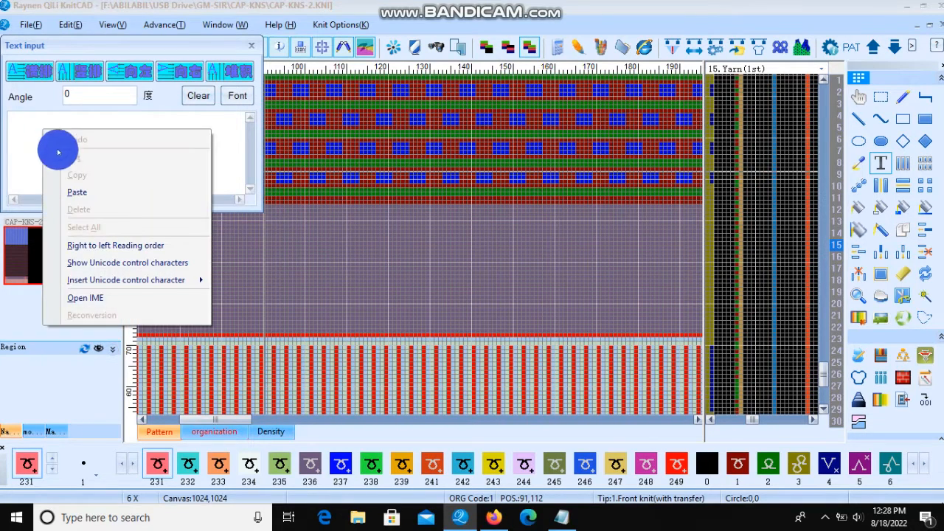
{"action": "left_click", "coordinate": [77, 191]}
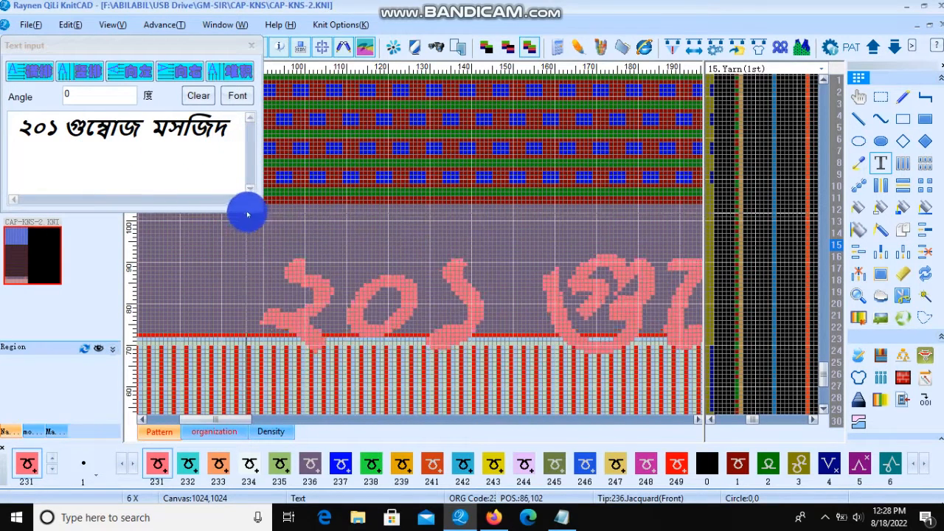
{"action": "left_click", "coordinate": [255, 46]}
Step: Place the text in the empty canvas area to the right of the pattern
{"action": "scroll", "coordinate": [227, 205], "scroll_direction": "down", "scroll_amount": 5}
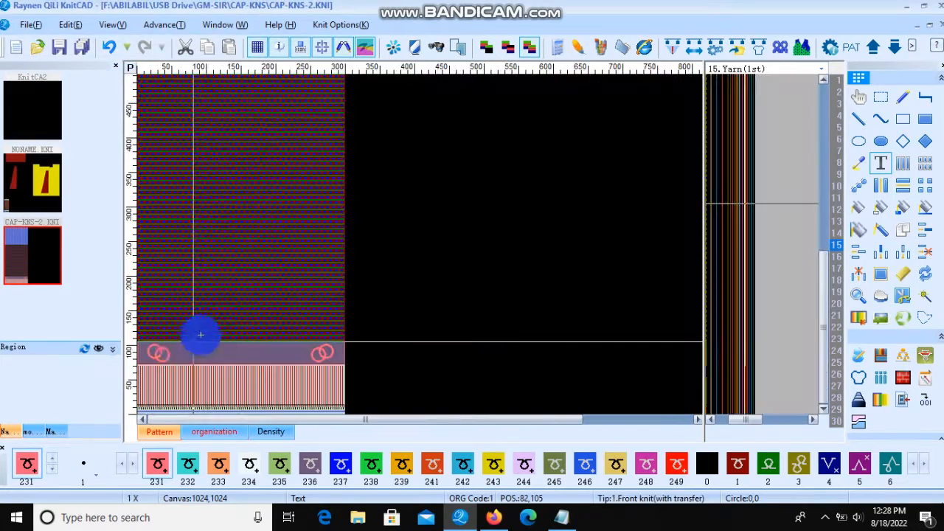
{"action": "scroll", "coordinate": [427, 241], "scroll_direction": "up", "scroll_amount": 5}
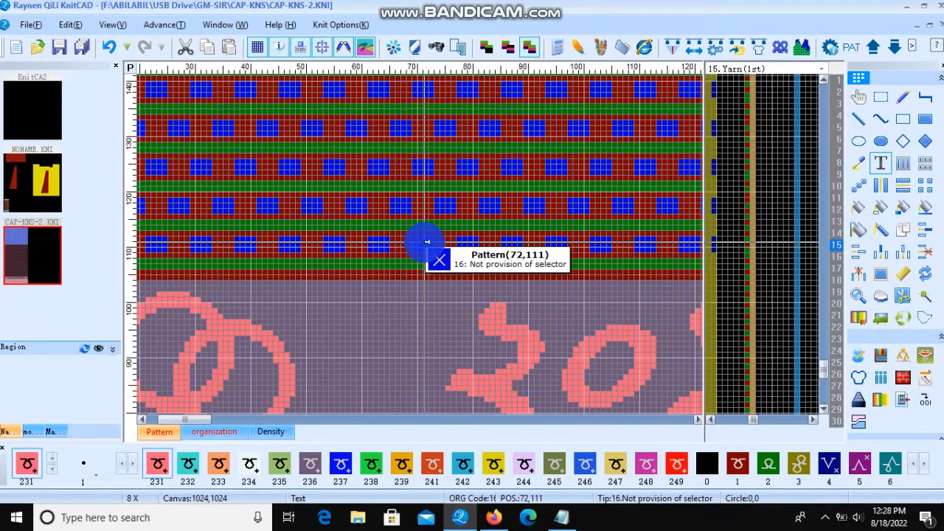
{"action": "scroll", "coordinate": [295, 211], "scroll_direction": "down", "scroll_amount": 5}
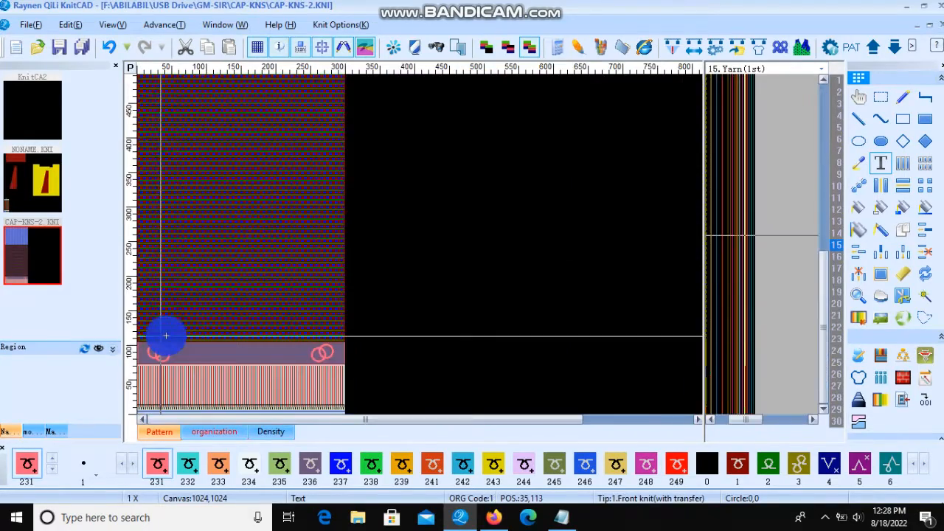
{"action": "scroll", "coordinate": [219, 244], "scroll_direction": "up", "scroll_amount": 3}
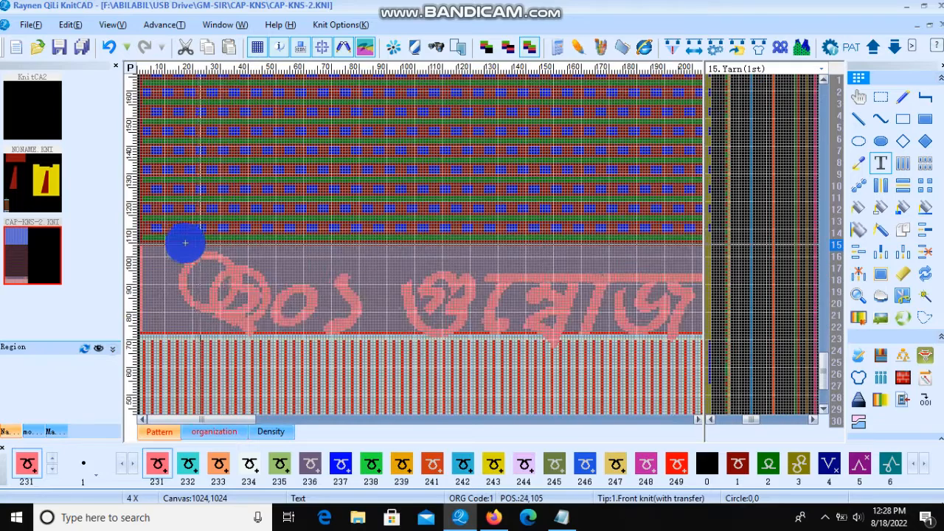
{"action": "scroll", "coordinate": [158, 221], "scroll_direction": "down", "scroll_amount": 2}
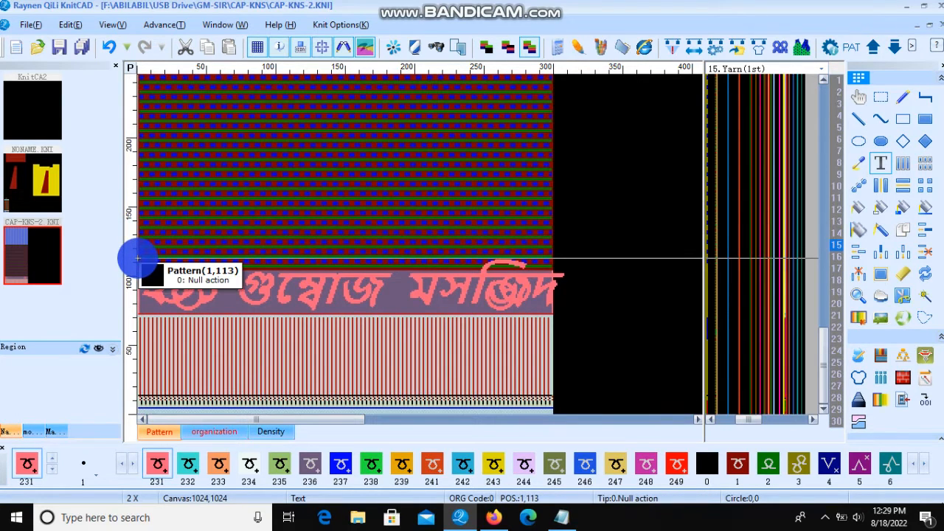
{"action": "scroll", "coordinate": [302, 219], "scroll_direction": "down", "scroll_amount": 1}
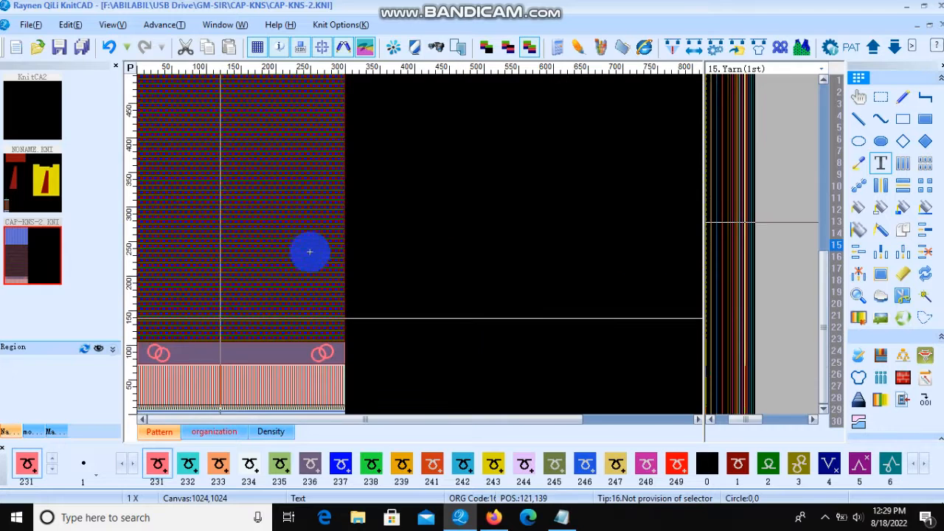
{"action": "left_click", "coordinate": [407, 206]}
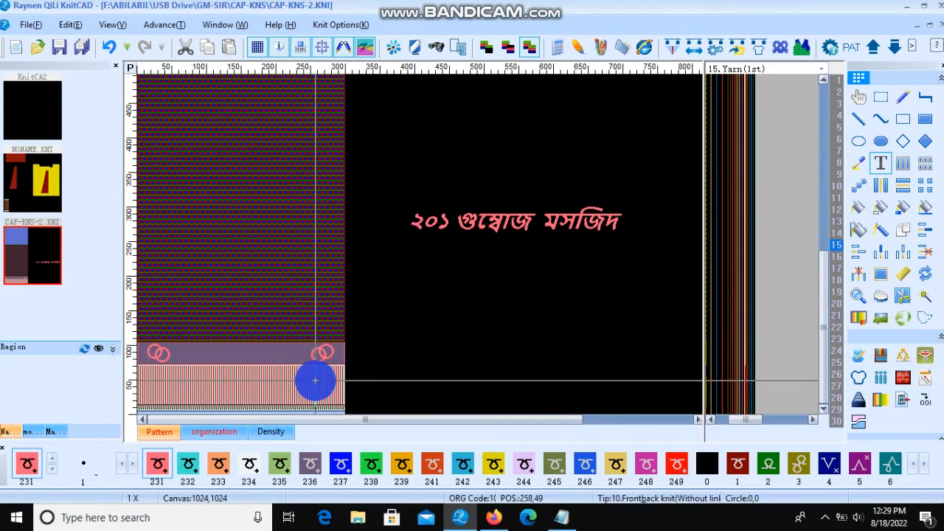
Step: Clear the right pair of interlocking rings from the plain band
{"action": "scroll", "coordinate": [315, 380], "scroll_direction": "up", "scroll_amount": 2}
{"action": "scroll", "coordinate": [424, 270], "scroll_direction": "down", "scroll_amount": 1}
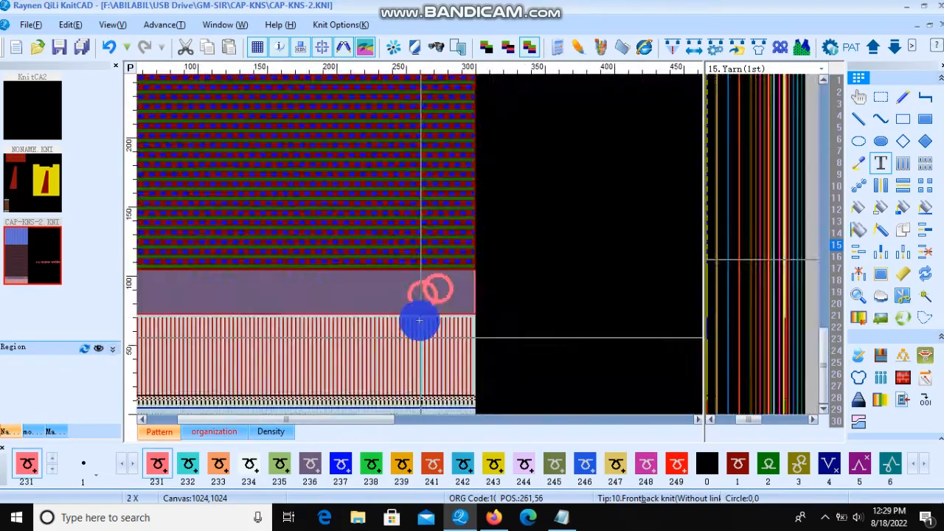
{"action": "scroll", "coordinate": [421, 312], "scroll_direction": "up", "scroll_amount": 2}
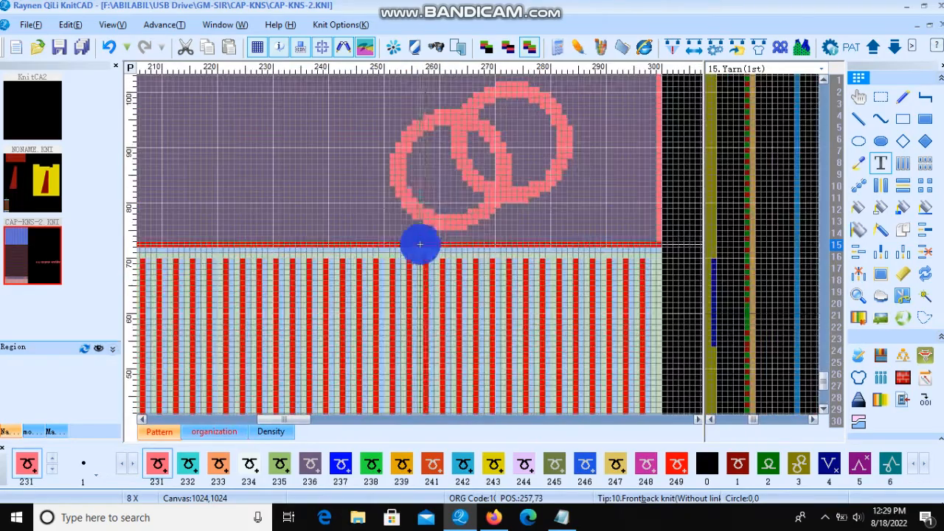
{"action": "left_click", "coordinate": [919, 163]}
{"action": "scroll", "coordinate": [371, 91], "scroll_direction": "down", "scroll_amount": 1}
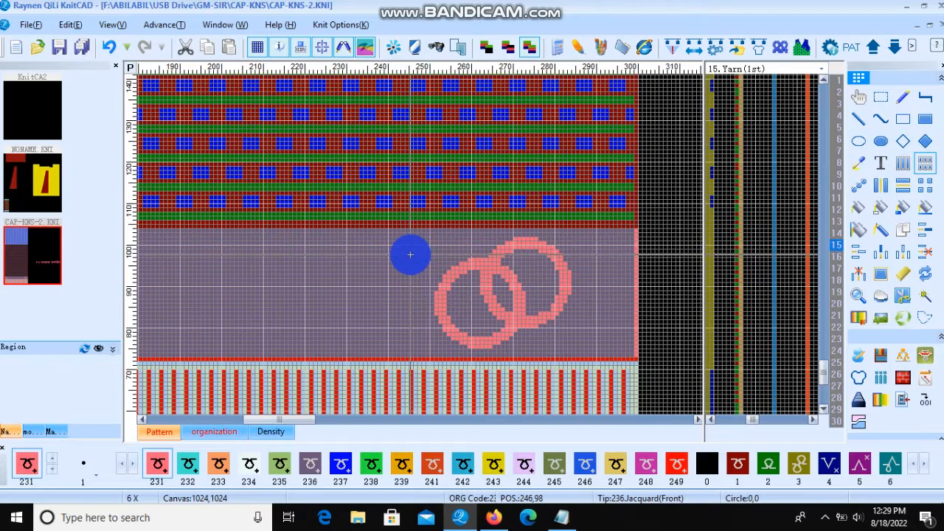
{"action": "left_click_drag", "start_coordinate": [398, 229], "coordinate": [569, 321]}
Step: Clear the left pair of interlocking rings from the plain band
{"action": "scroll", "coordinate": [212, 285], "scroll_direction": "down", "scroll_amount": 3}
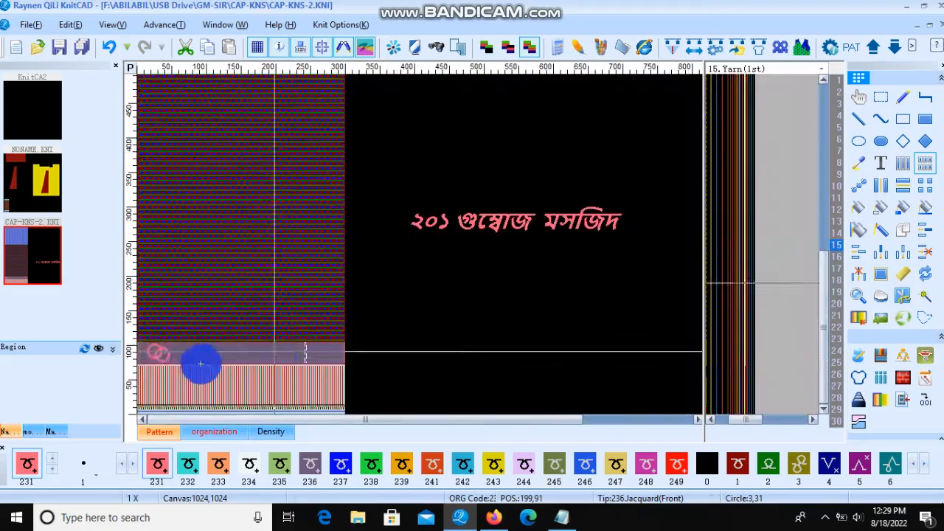
{"action": "scroll", "coordinate": [178, 287], "scroll_direction": "up", "scroll_amount": 3}
{"action": "left_click_drag", "start_coordinate": [388, 194], "coordinate": [194, 247]}
{"action": "scroll", "coordinate": [310, 235], "scroll_direction": "down", "scroll_amount": 3}
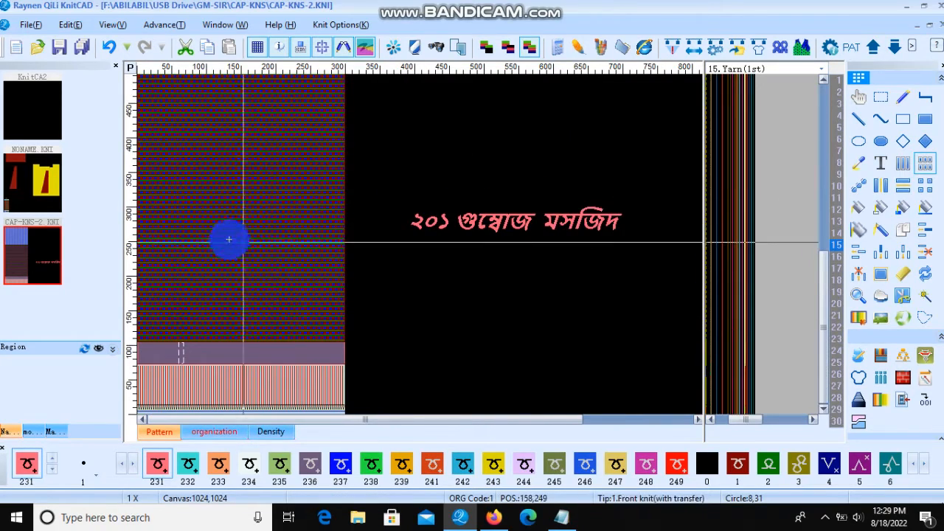
{"action": "left_click", "coordinate": [531, 144]}
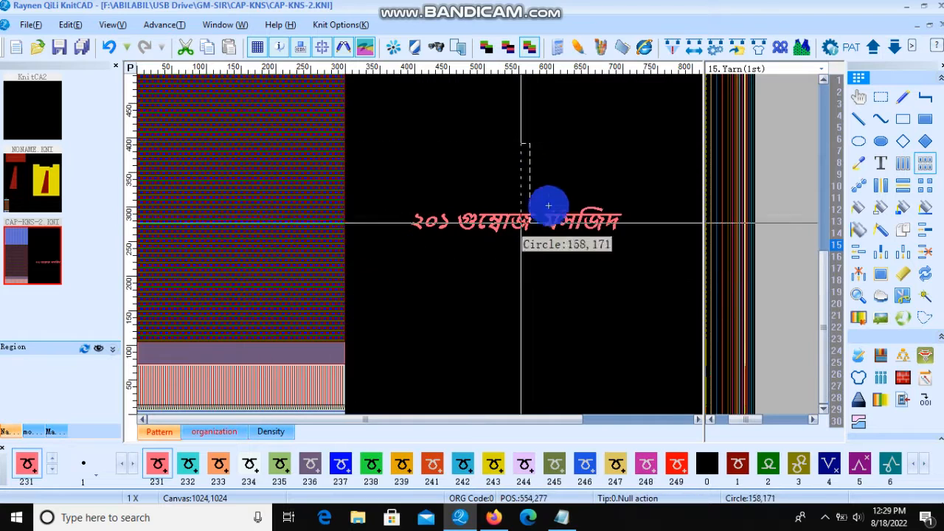
{"action": "right_click", "coordinate": [566, 203]}
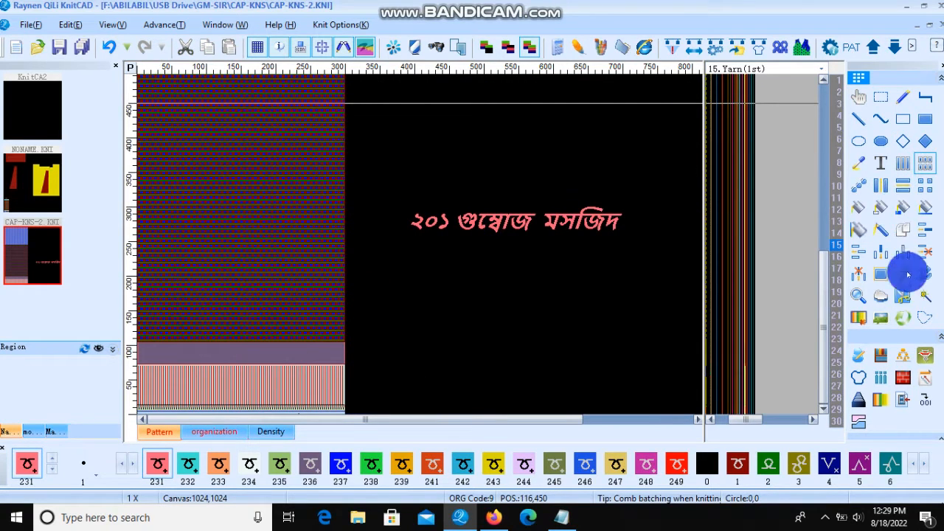
Step: Try stamping the text at the left end of the plain band with the Text tool, then undo the placement
{"action": "left_click", "coordinate": [882, 169]}
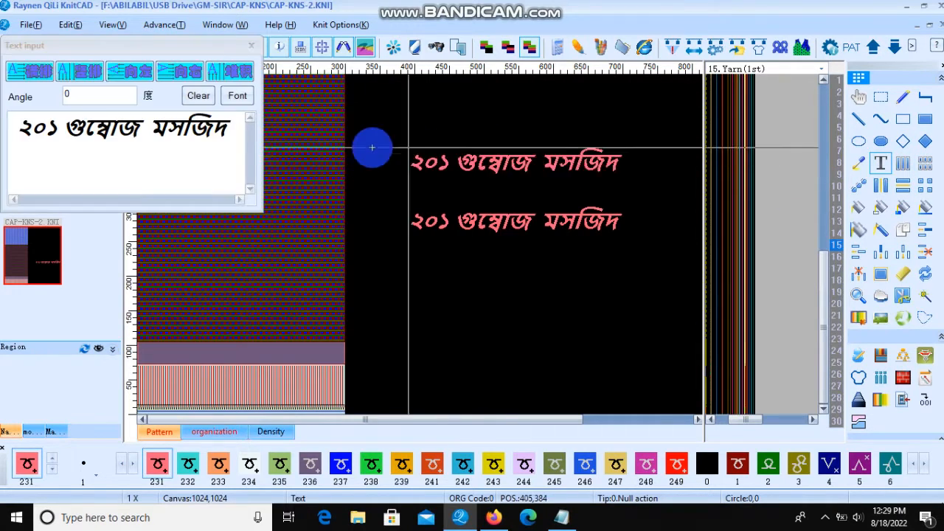
{"action": "scroll", "coordinate": [186, 346], "scroll_direction": "up", "scroll_amount": 3}
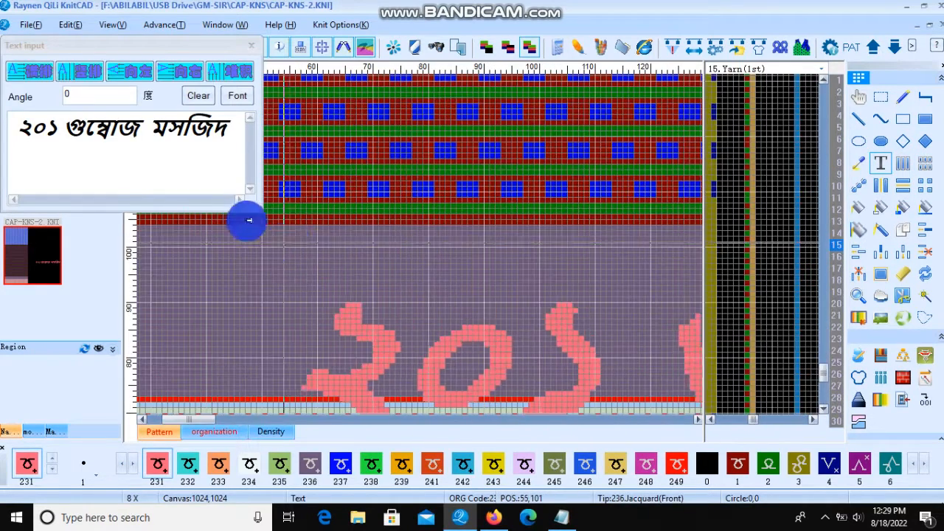
{"action": "key", "text": "Left"}
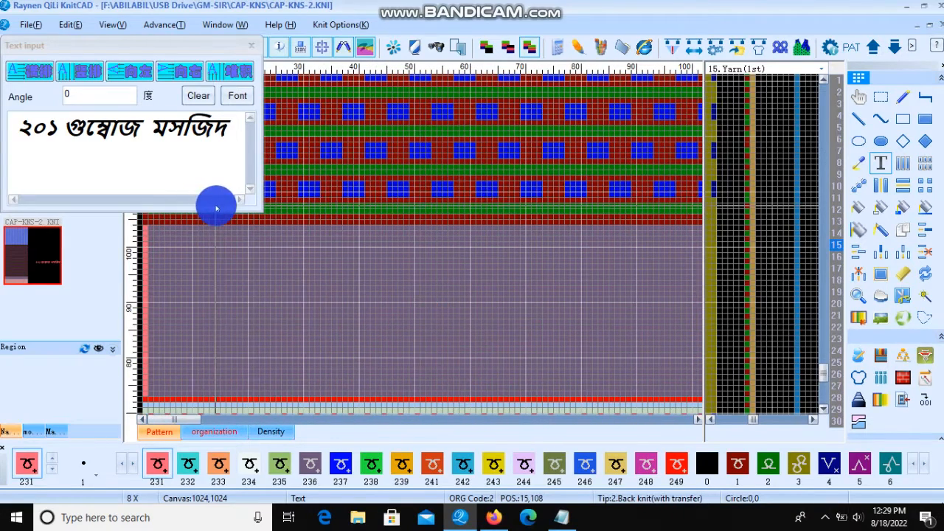
{"action": "left_click", "coordinate": [148, 216]}
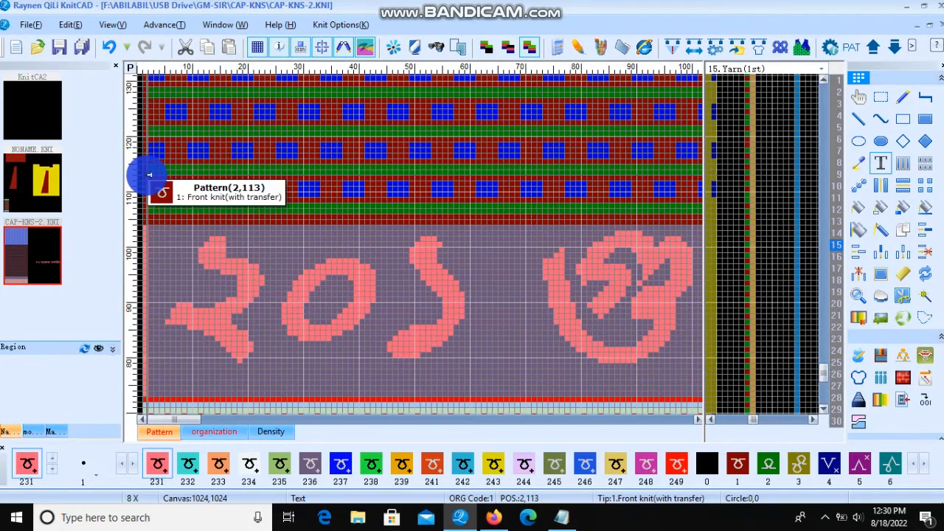
{"action": "left_click", "coordinate": [147, 176]}
{"action": "scroll", "coordinate": [239, 177], "scroll_direction": "down", "scroll_amount": 3}
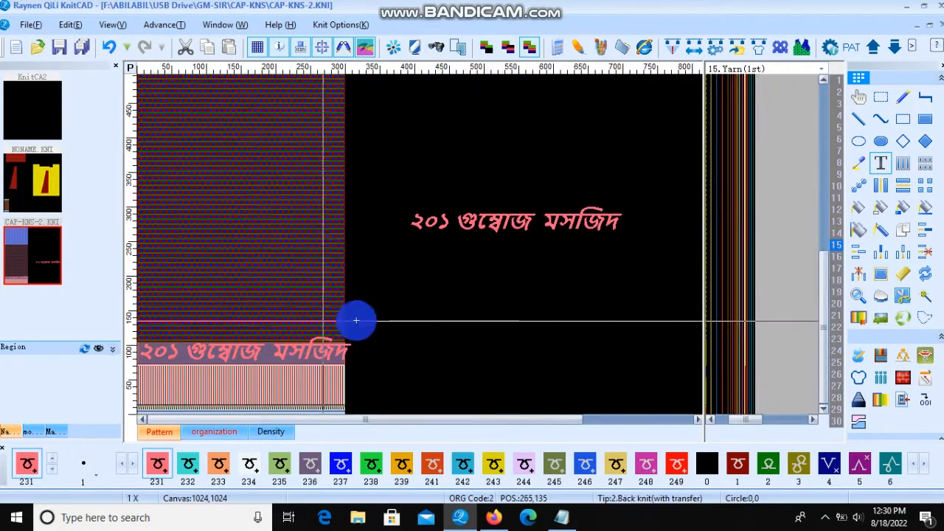
{"action": "scroll", "coordinate": [336, 344], "scroll_direction": "up", "scroll_amount": 2}
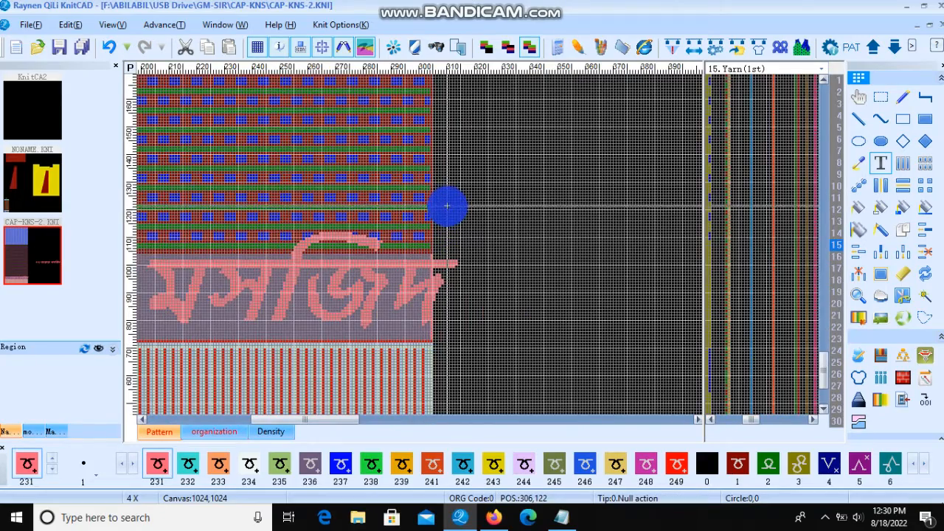
{"action": "scroll", "coordinate": [141, 268], "scroll_direction": "down", "scroll_amount": 3}
{"action": "scroll", "coordinate": [368, 221], "scroll_direction": "up", "scroll_amount": 3}
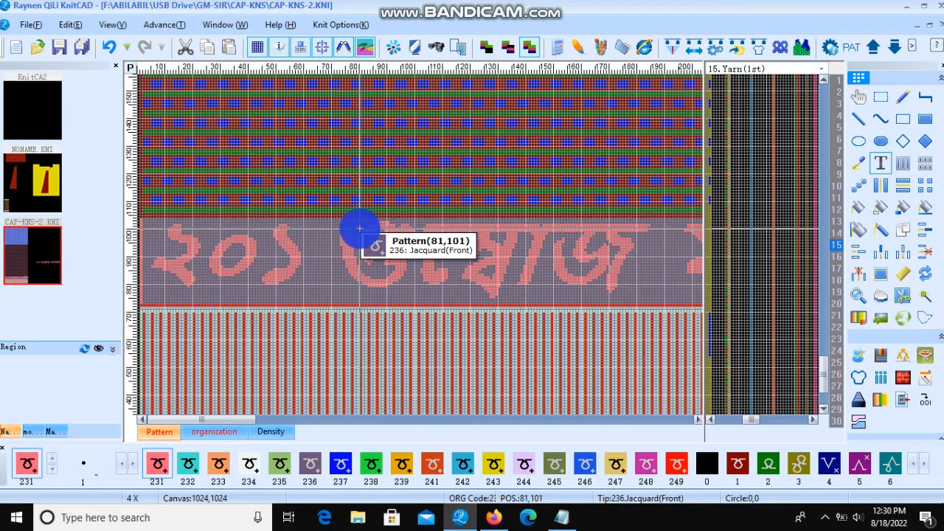
{"action": "scroll", "coordinate": [359, 228], "scroll_direction": "down", "scroll_amount": 2}
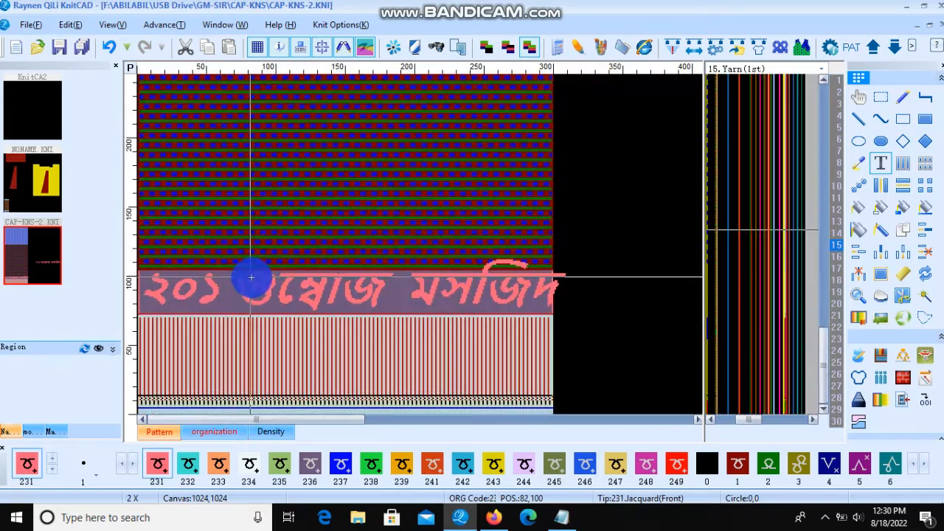
{"action": "left_click", "coordinate": [113, 47]}
Step: Reopen the Text tool and change the text font to Bold Italic at size 24
{"action": "scroll", "coordinate": [346, 258], "scroll_direction": "down", "scroll_amount": 1}
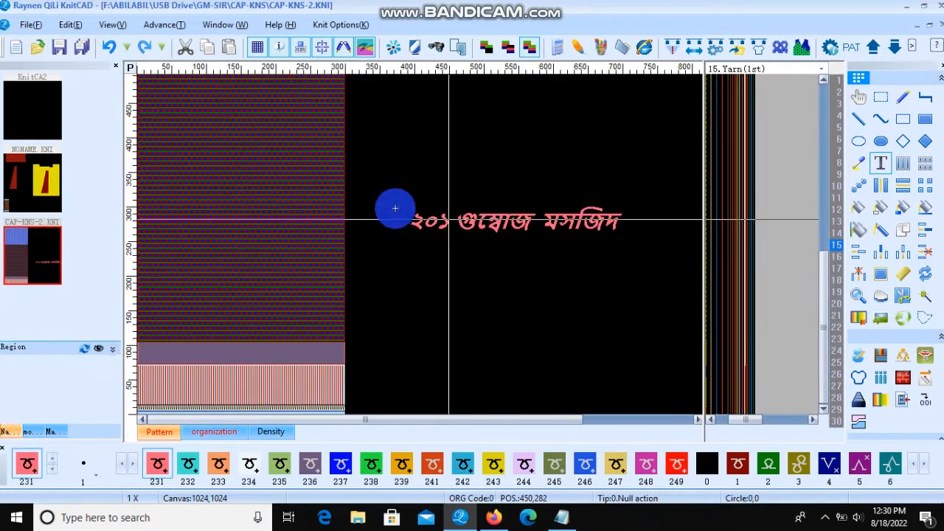
{"action": "left_click", "coordinate": [882, 164]}
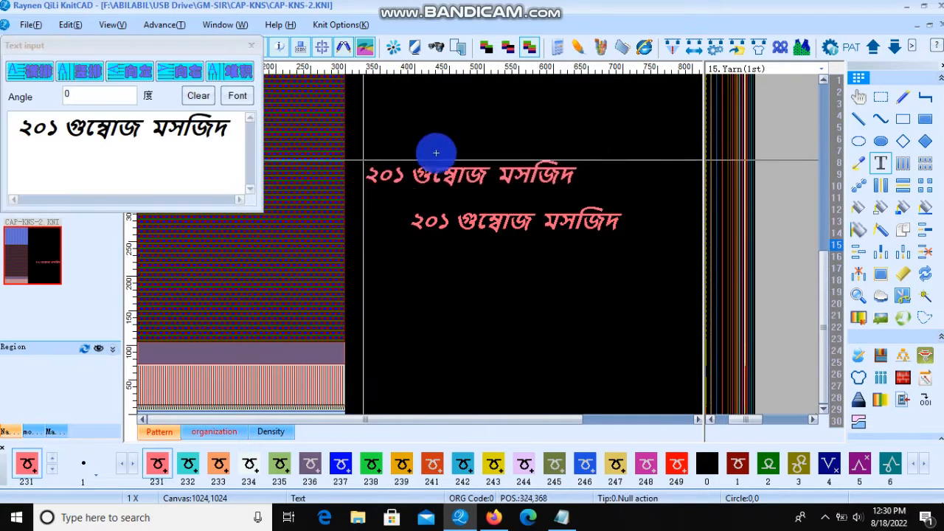
{"action": "left_click", "coordinate": [234, 96]}
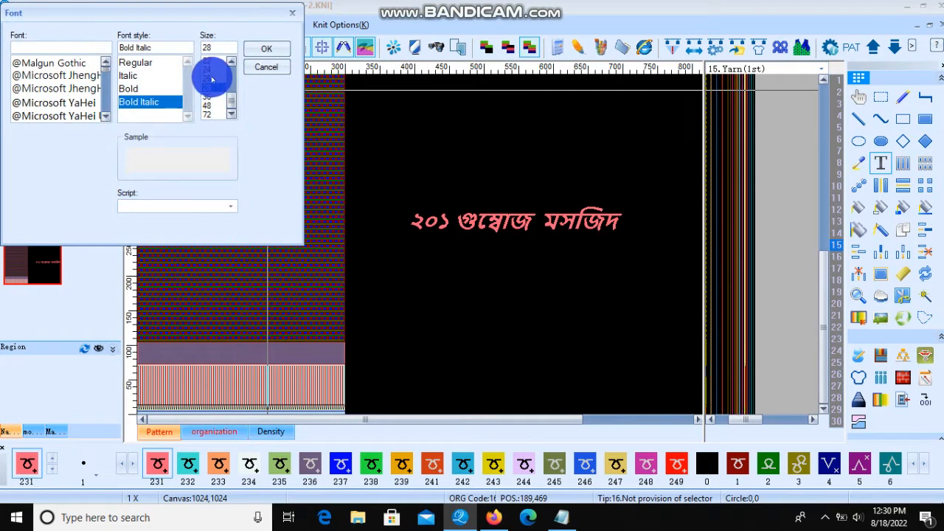
{"action": "left_click", "coordinate": [263, 49]}
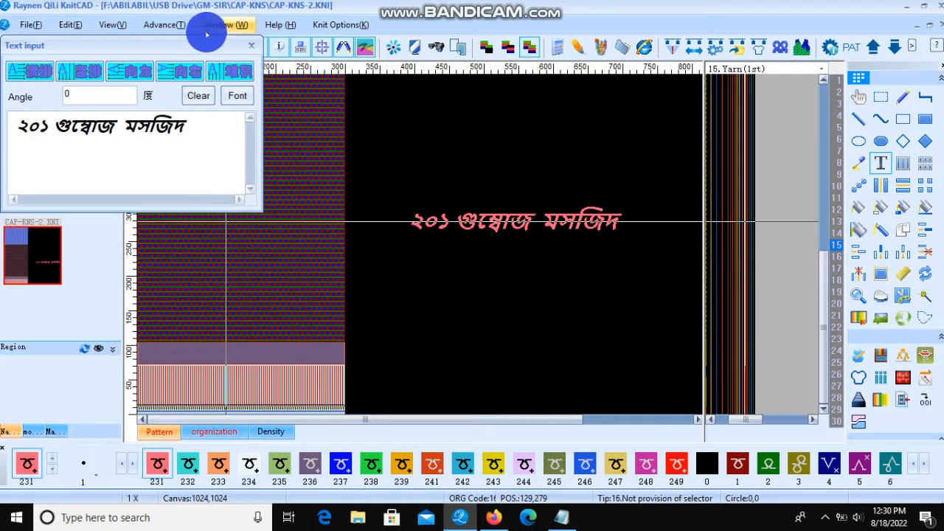
Step: Stamp the resized text into the plain band starting at its left end and close the text dialog
{"action": "left_click", "coordinate": [250, 45]}
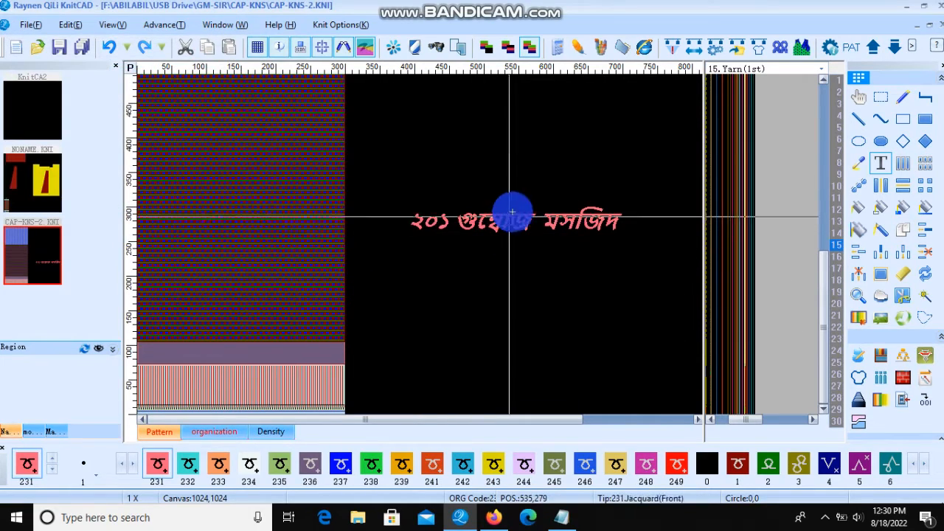
{"action": "left_click", "coordinate": [538, 145]}
{"action": "scroll", "coordinate": [171, 374], "scroll_direction": "up", "scroll_amount": 3}
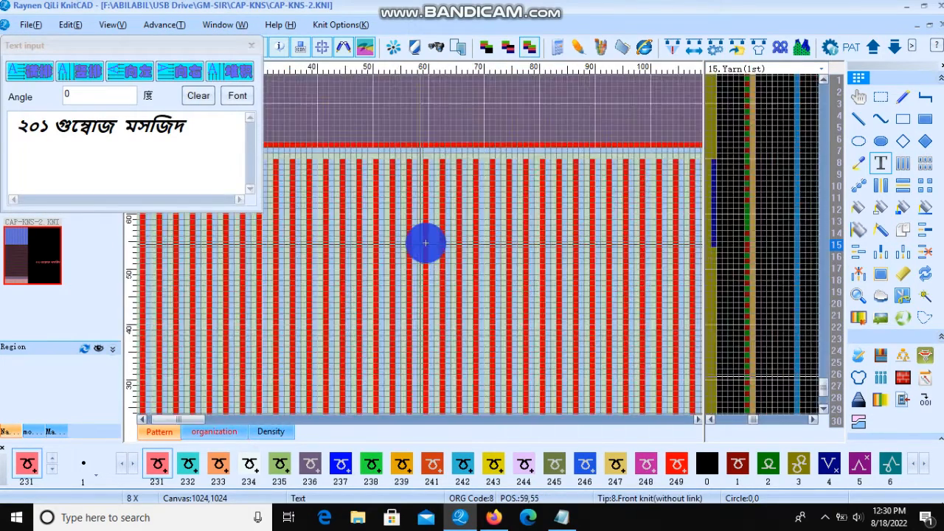
{"action": "scroll", "coordinate": [425, 242], "scroll_direction": "down", "scroll_amount": 1}
{"action": "scroll", "coordinate": [419, 244], "scroll_direction": "up", "scroll_amount": 2}
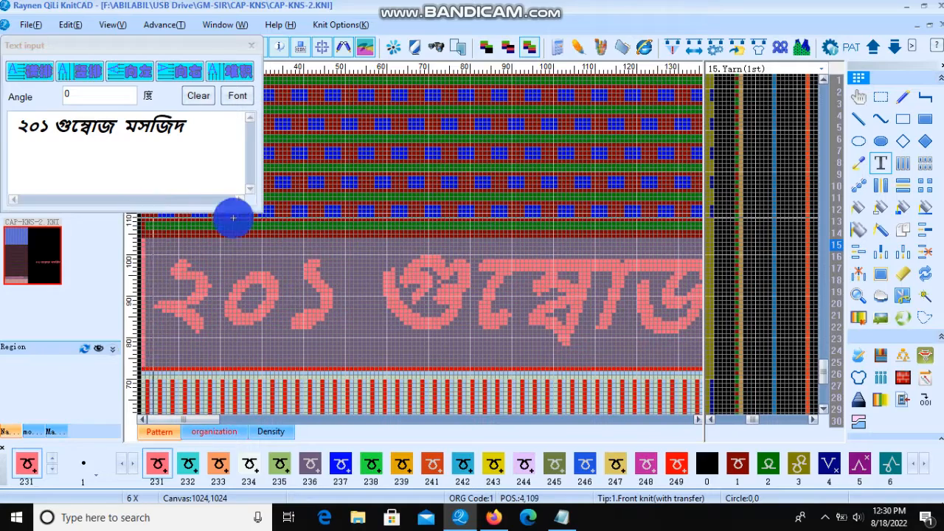
{"action": "scroll", "coordinate": [309, 268], "scroll_direction": "down", "scroll_amount": 2}
{"action": "scroll", "coordinate": [291, 287], "scroll_direction": "up", "scroll_amount": 1}
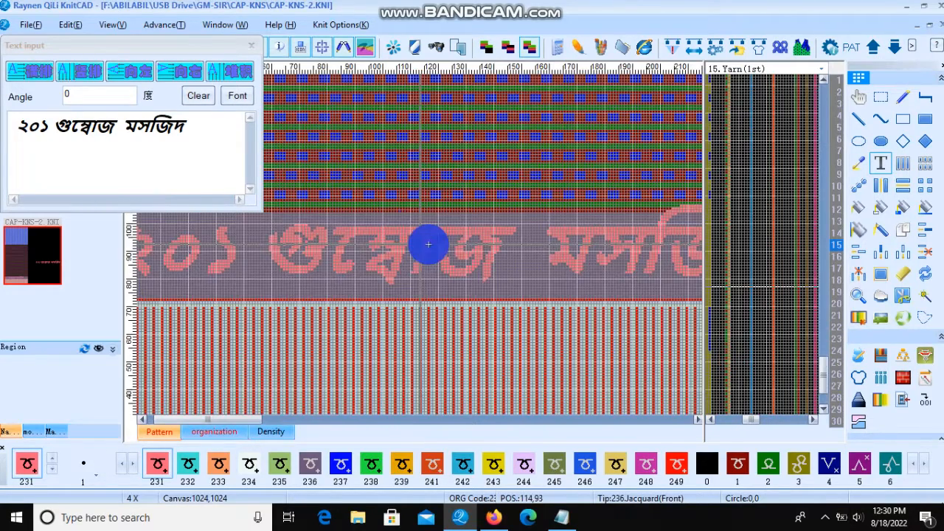
{"action": "left_click", "coordinate": [250, 45]}
{"action": "scroll", "coordinate": [221, 344], "scroll_direction": "down", "scroll_amount": 2}
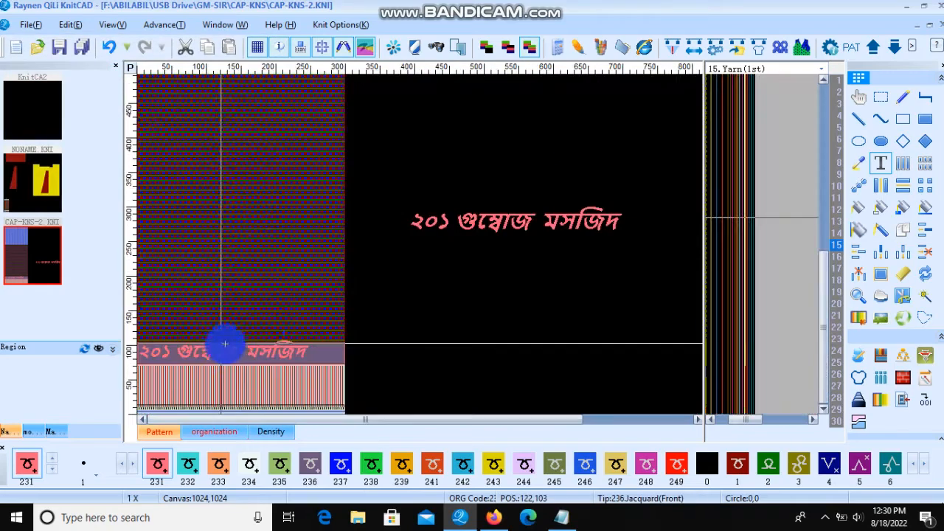
Step: Clear the original text from the empty canvas area to the right of the pattern
{"action": "scroll", "coordinate": [204, 287], "scroll_direction": "up", "scroll_amount": 1}
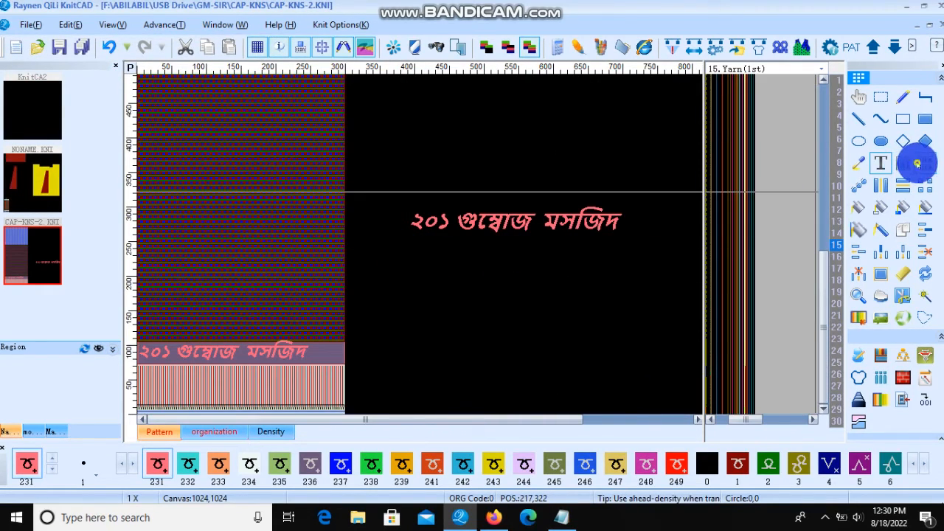
{"action": "left_click", "coordinate": [918, 164]}
{"action": "left_click", "coordinate": [398, 244]}
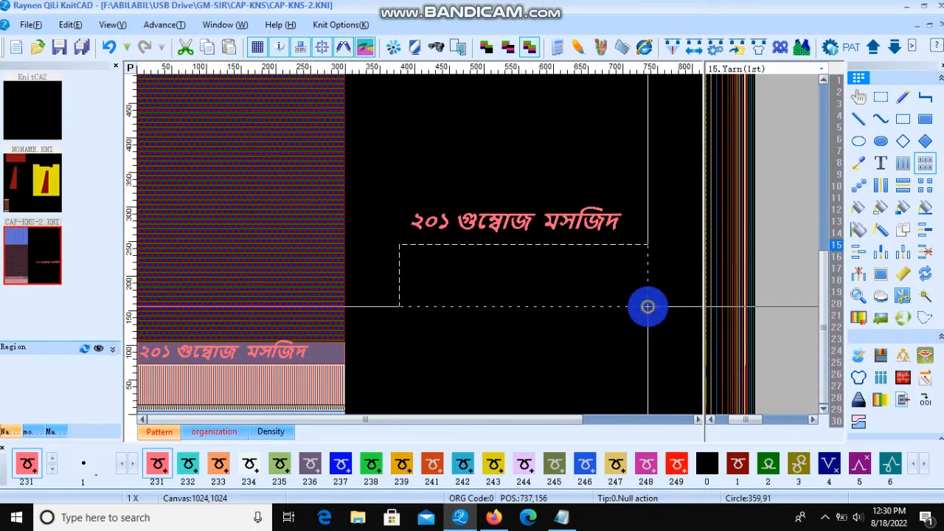
{"action": "left_click", "coordinate": [648, 306]}
{"action": "left_click", "coordinate": [615, 280]}
{"action": "left_click", "coordinate": [617, 164]}
{"action": "left_click", "coordinate": [501, 138]}
{"action": "right_click", "coordinate": [566, 183]}
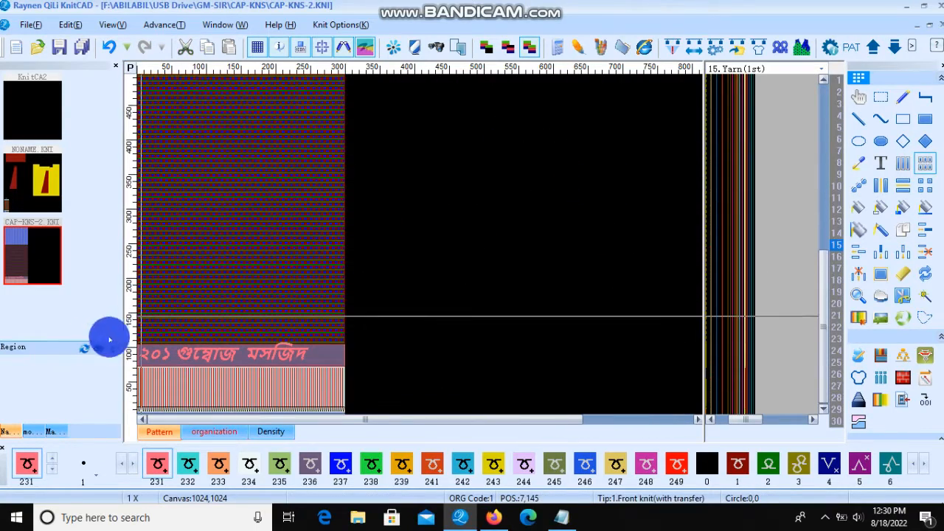
Step: Zoom in and out to inspect how the text sits across the plain band
{"action": "scroll", "coordinate": [196, 242], "scroll_direction": "up", "scroll_amount": 3}
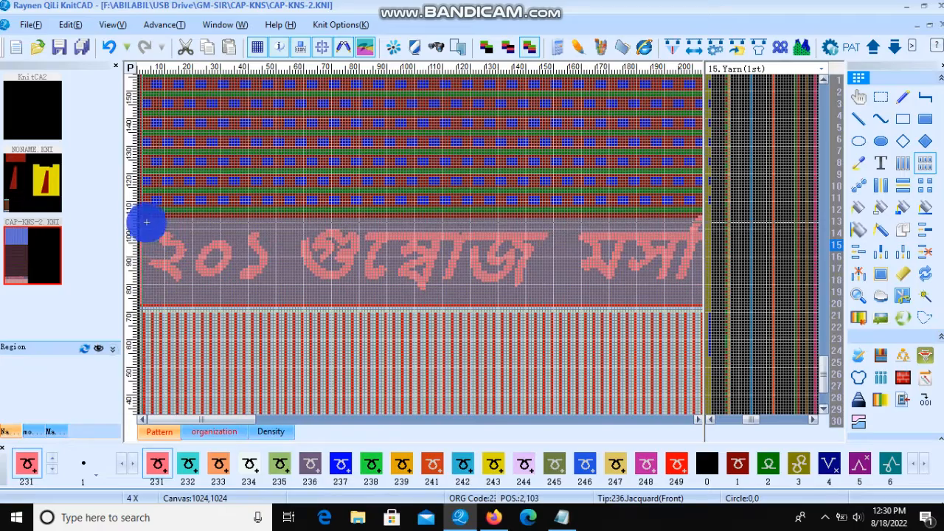
{"action": "scroll", "coordinate": [182, 358], "scroll_direction": "down", "scroll_amount": 3}
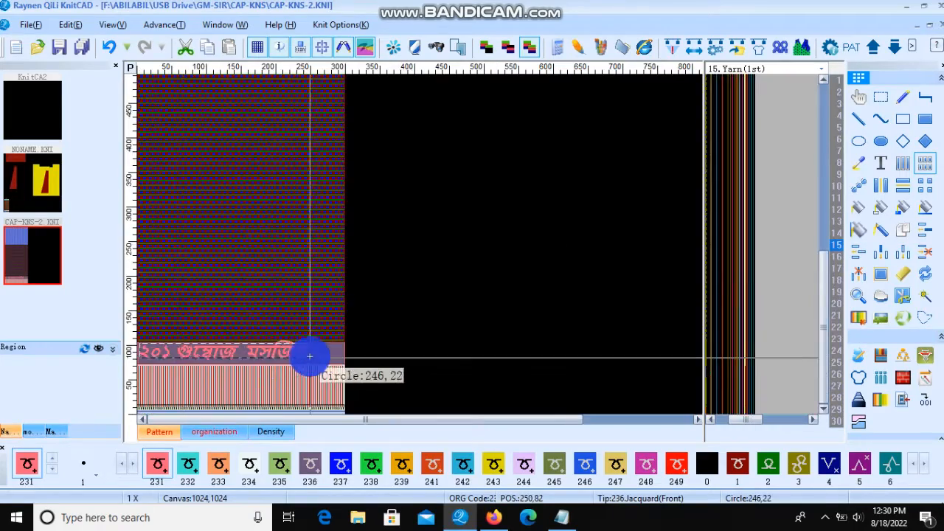
{"action": "scroll", "coordinate": [307, 359], "scroll_direction": "up", "scroll_amount": 1}
{"action": "scroll", "coordinate": [419, 244], "scroll_direction": "up", "scroll_amount": 4}
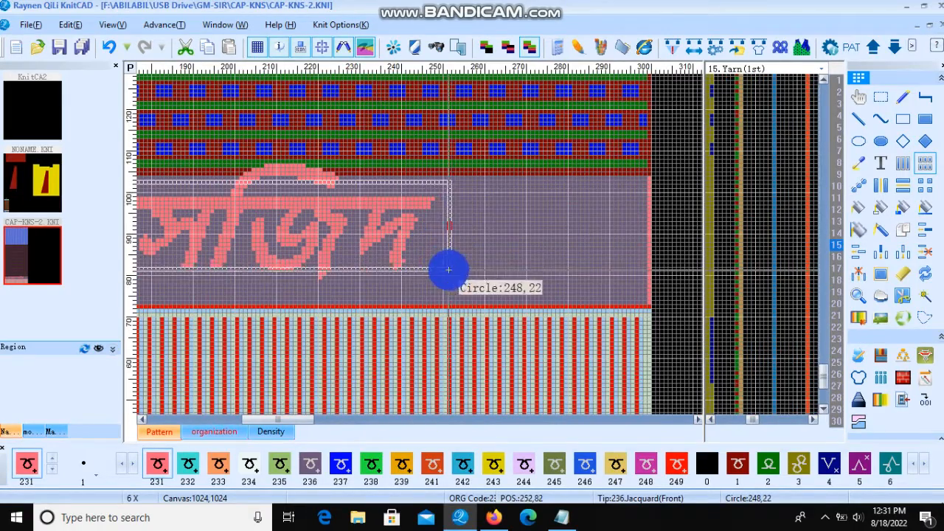
{"action": "scroll", "coordinate": [459, 281], "scroll_direction": "down", "scroll_amount": 2}
{"action": "scroll", "coordinate": [179, 356], "scroll_direction": "down", "scroll_amount": 2}
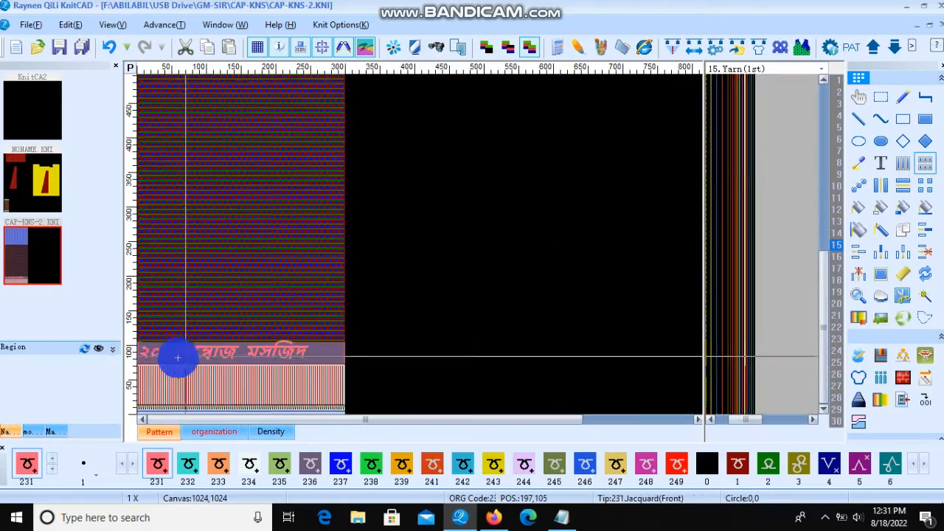
{"action": "scroll", "coordinate": [255, 241], "scroll_direction": "up", "scroll_amount": 3}
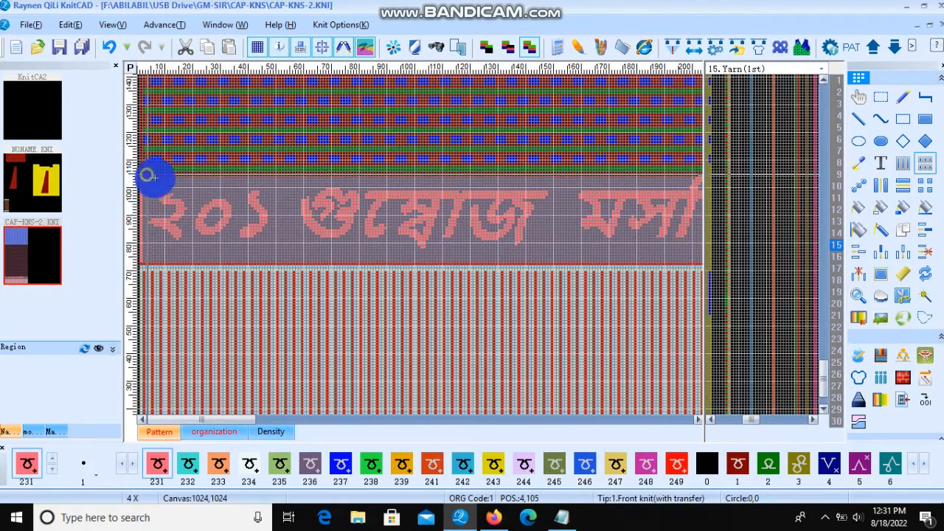
{"action": "scroll", "coordinate": [375, 311], "scroll_direction": "down", "scroll_amount": 2}
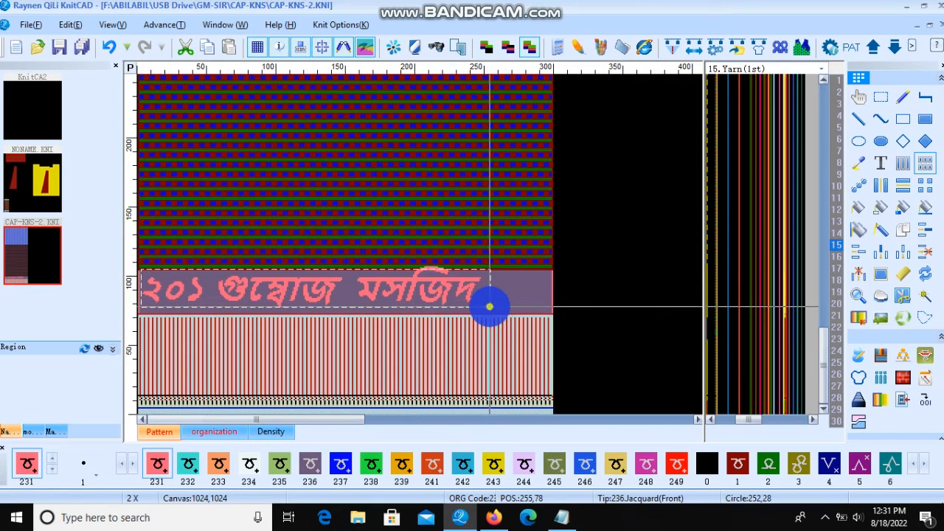
Step: Select the text in the band with the rectangle selection and shift it into position within the band
{"action": "left_click", "coordinate": [880, 97]}
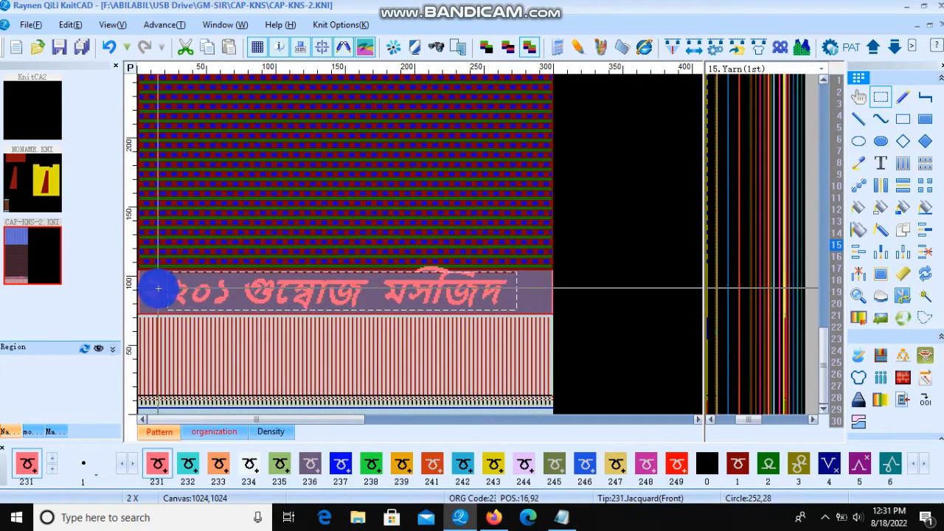
{"action": "left_click_drag", "start_coordinate": [624, 171], "coordinate": [652, 196]}
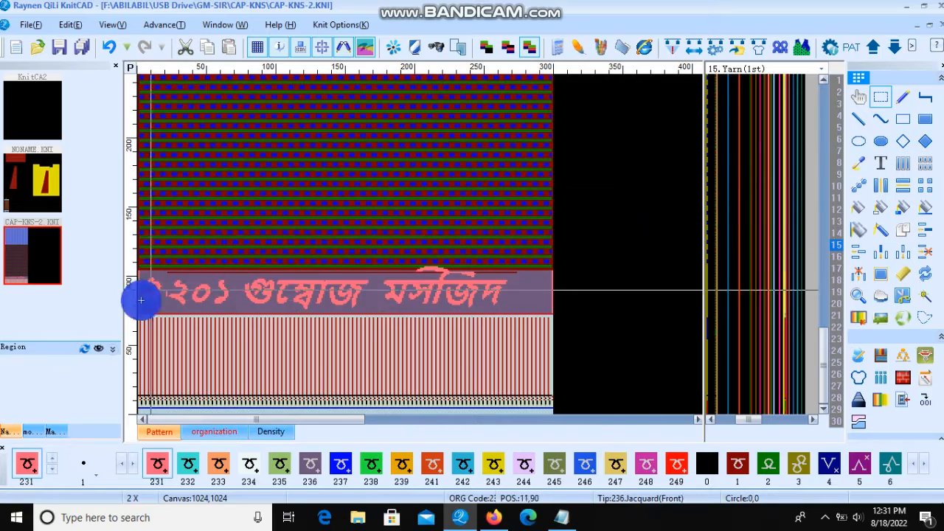
{"action": "scroll", "coordinate": [176, 297], "scroll_direction": "up", "scroll_amount": 3}
{"action": "left_click_drag", "start_coordinate": [250, 187], "coordinate": [213, 284]}
{"action": "left_click_drag", "start_coordinate": [217, 200], "coordinate": [254, 261]}
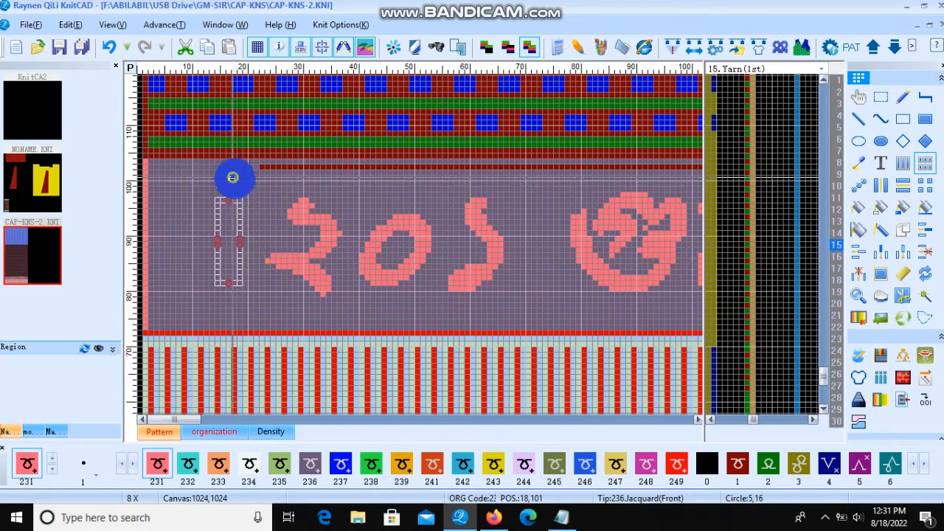
{"action": "left_click_drag", "start_coordinate": [231, 177], "coordinate": [236, 196]}
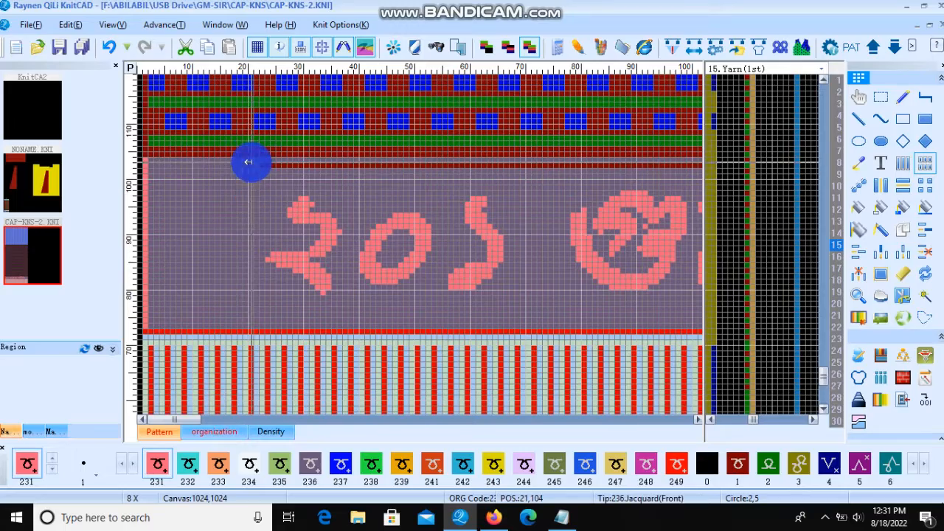
{"action": "left_click_drag", "start_coordinate": [248, 162], "coordinate": [556, 241]}
Step: Zoom in to examine the top strokes of the text against the pattern rows above the band
{"action": "scroll", "coordinate": [421, 162], "scroll_direction": "down", "scroll_amount": 3}
{"action": "scroll", "coordinate": [220, 343], "scroll_direction": "up", "scroll_amount": 5}
{"action": "scroll", "coordinate": [263, 268], "scroll_direction": "down", "scroll_amount": 5}
{"action": "scroll", "coordinate": [419, 244], "scroll_direction": "up", "scroll_amount": 5}
{"action": "scroll", "coordinate": [420, 245], "scroll_direction": "up", "scroll_amount": 2}
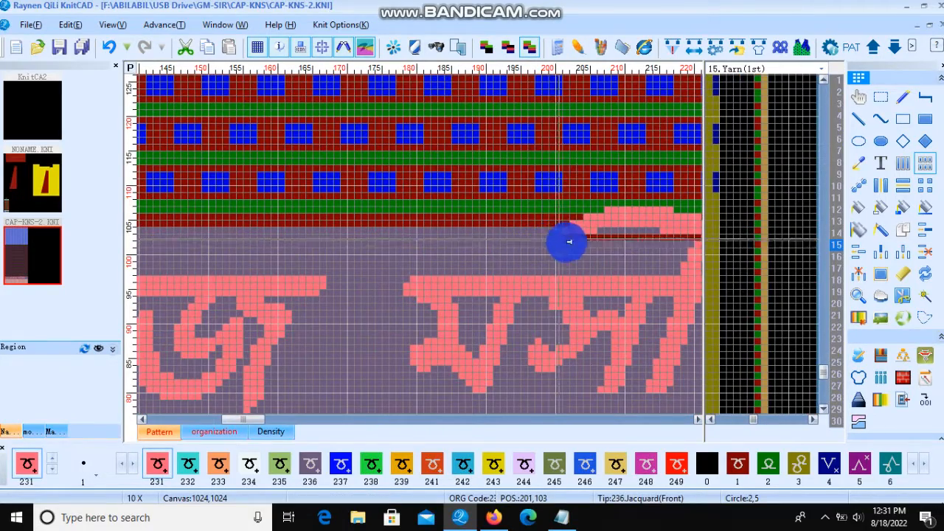
{"action": "scroll", "coordinate": [567, 242], "scroll_direction": "down", "scroll_amount": 2}
{"action": "scroll", "coordinate": [489, 236], "scroll_direction": "up", "scroll_amount": 2}
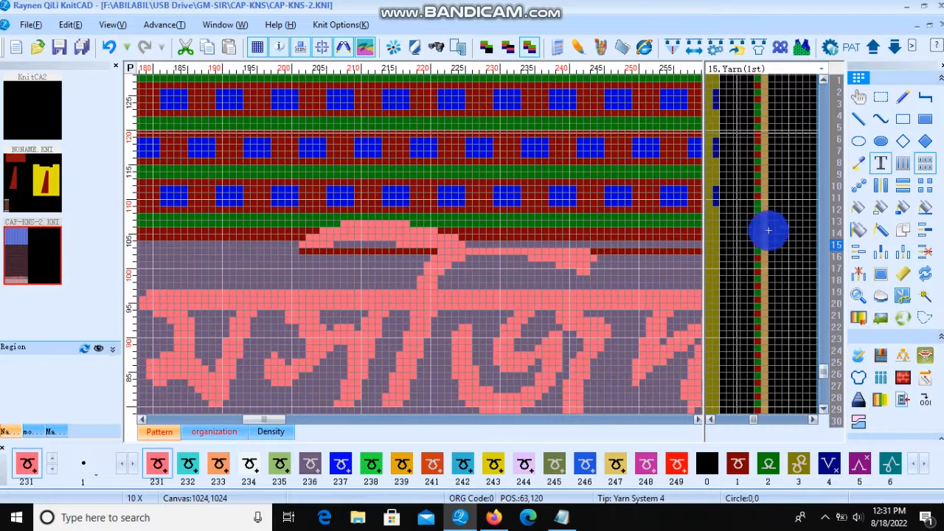
Step: Patch the cells where the text's top stroke runs into the pattern rows above the band by flat-copying neighbouring background cells over them
{"action": "left_click", "coordinate": [880, 97]}
{"action": "left_click_drag", "start_coordinate": [367, 232], "coordinate": [534, 266]}
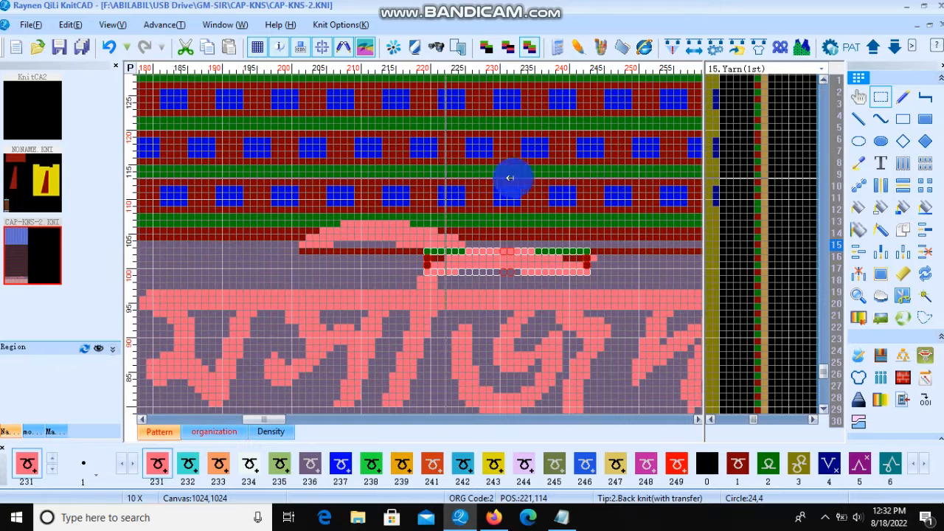
{"action": "left_click", "coordinate": [920, 162]}
{"action": "left_click_drag", "start_coordinate": [268, 217], "coordinate": [275, 251]}
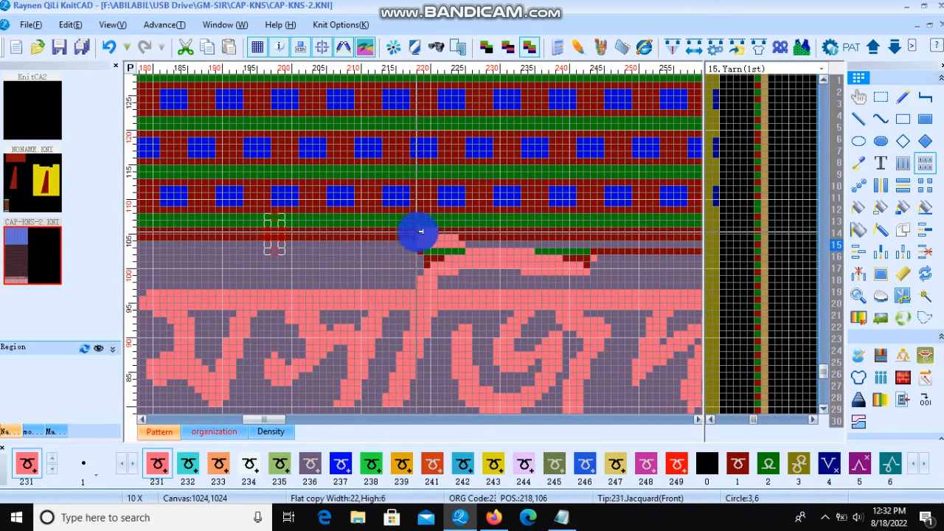
{"action": "left_click", "coordinate": [438, 231]}
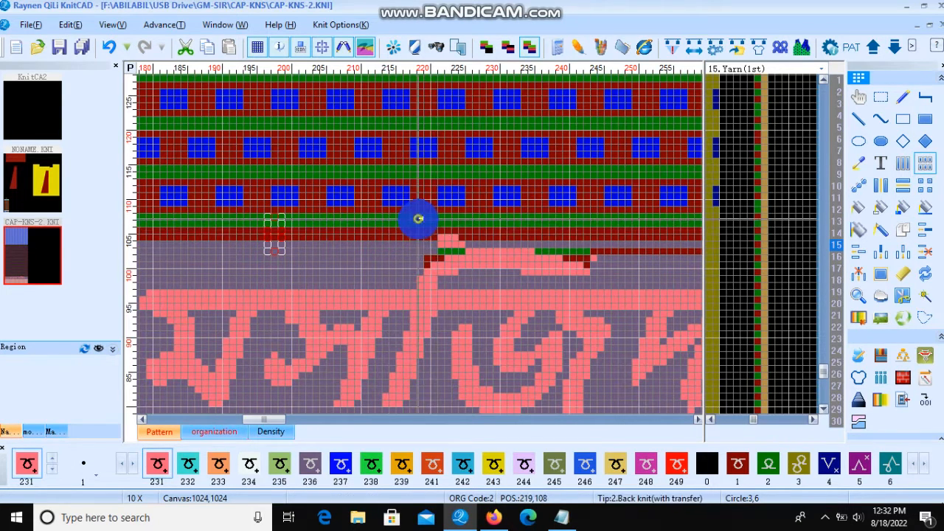
{"action": "left_click_drag", "start_coordinate": [418, 219], "coordinate": [423, 242]}
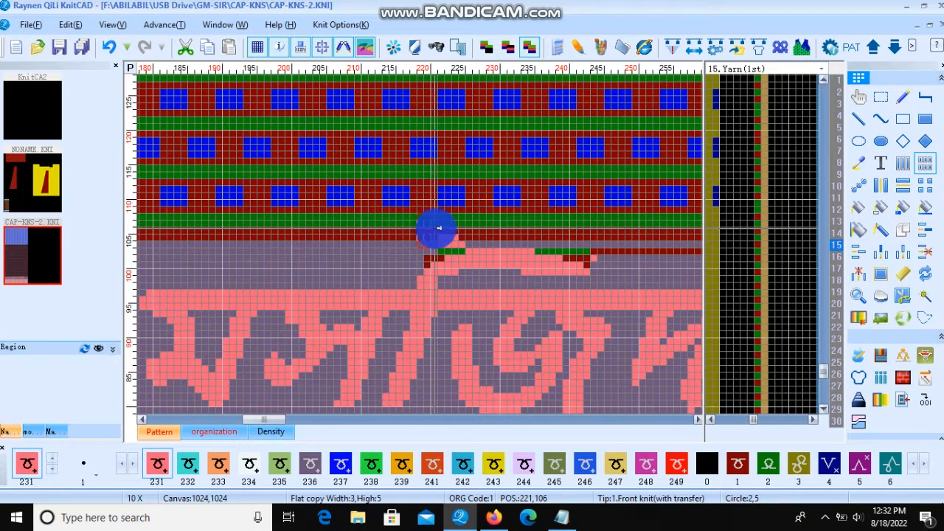
{"action": "left_click", "coordinate": [460, 229]}
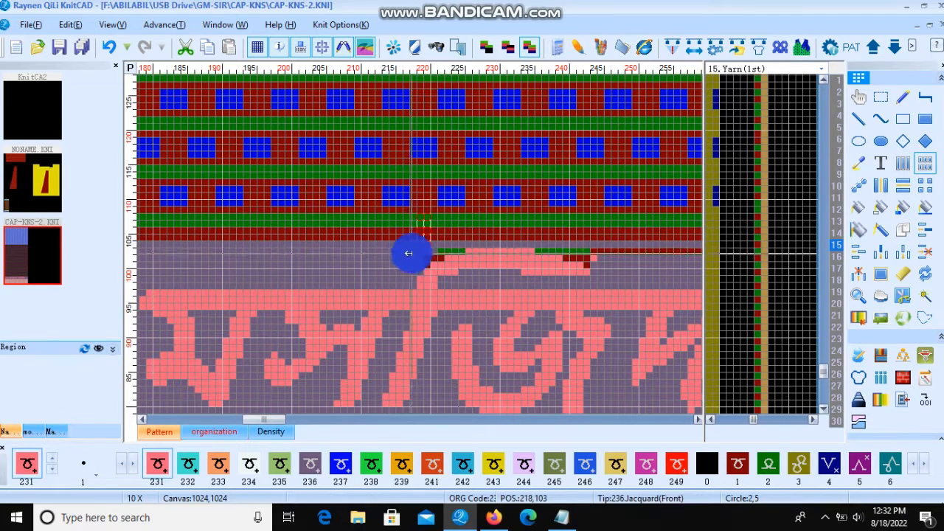
{"action": "left_click_drag", "start_coordinate": [395, 221], "coordinate": [420, 257]}
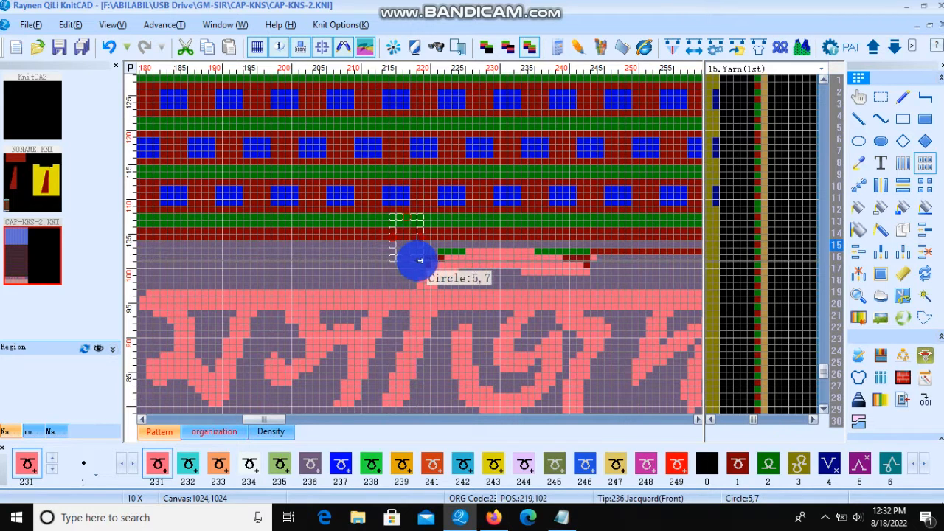
{"action": "left_click_drag", "start_coordinate": [417, 260], "coordinate": [418, 259]}
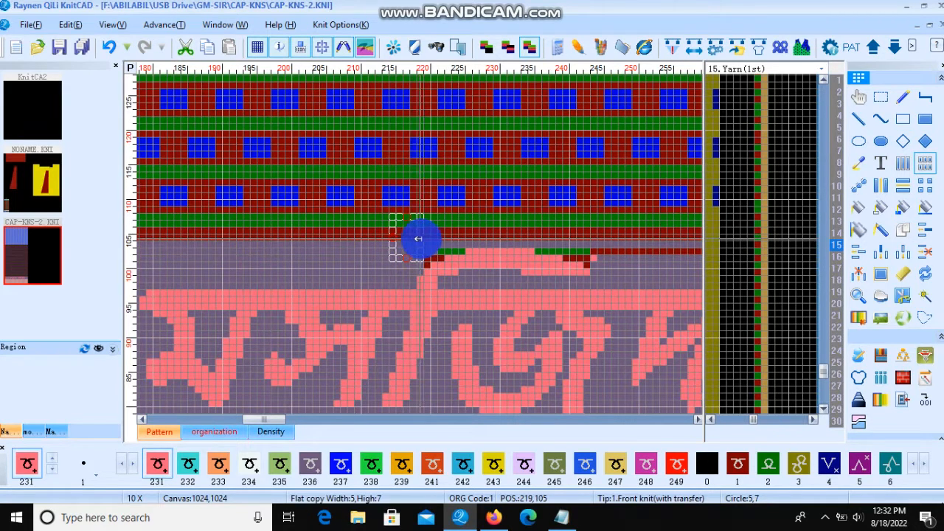
{"action": "left_click_drag", "start_coordinate": [436, 205], "coordinate": [411, 259]}
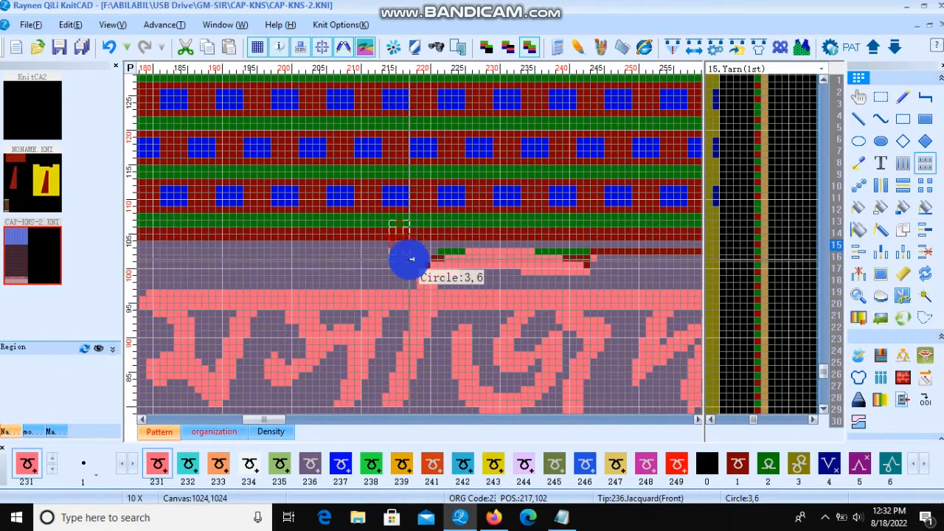
{"action": "scroll", "coordinate": [411, 259], "scroll_direction": "up", "scroll_amount": 2}
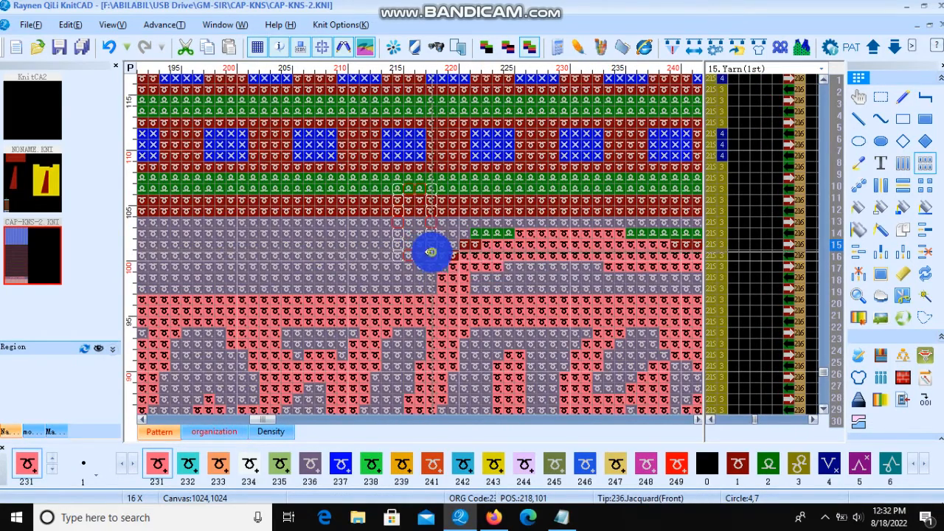
{"action": "left_click_drag", "start_coordinate": [427, 243], "coordinate": [441, 242]}
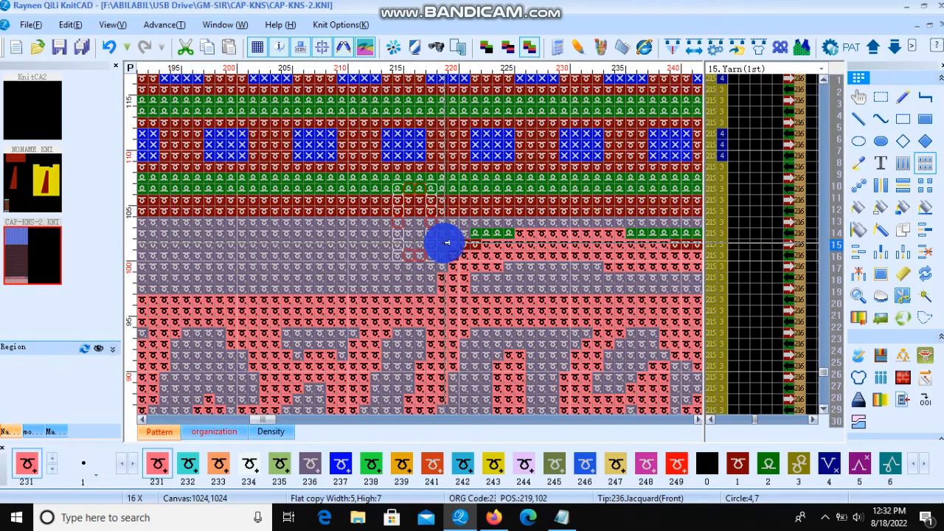
{"action": "left_click_drag", "start_coordinate": [353, 192], "coordinate": [458, 163]}
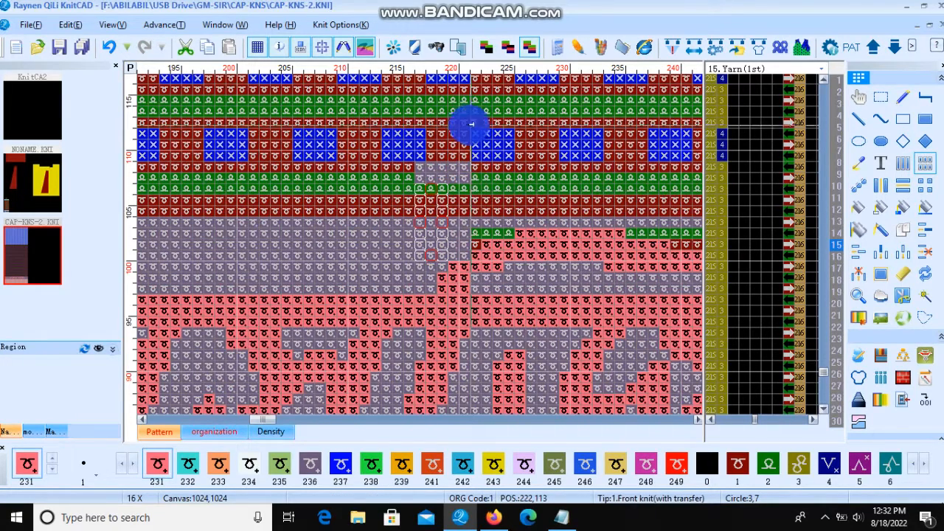
{"action": "left_click", "coordinate": [112, 46]}
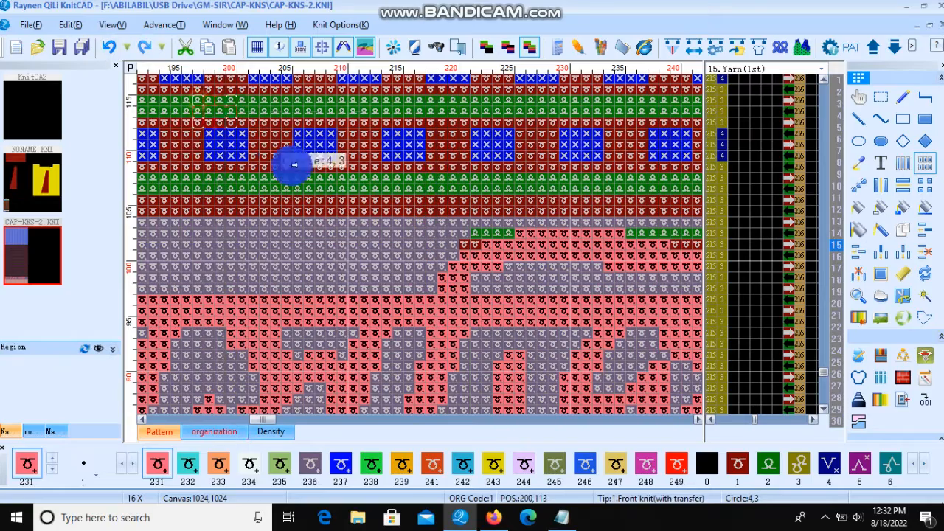
Step: Flat-copy pattern and background cells over the remaining stray stroke cells along the top edge of the band
{"action": "scroll", "coordinate": [415, 238], "scroll_direction": "up", "scroll_amount": 1}
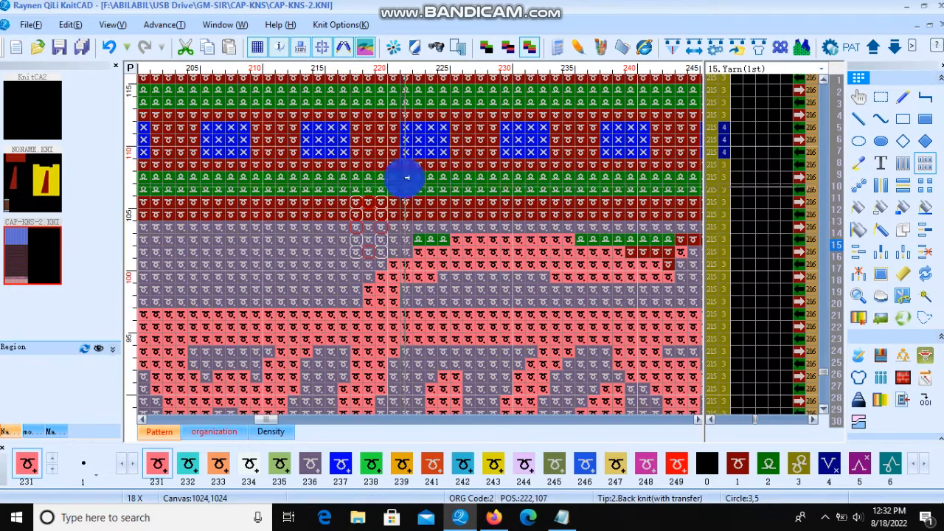
{"action": "left_click_drag", "start_coordinate": [405, 165], "coordinate": [393, 238]}
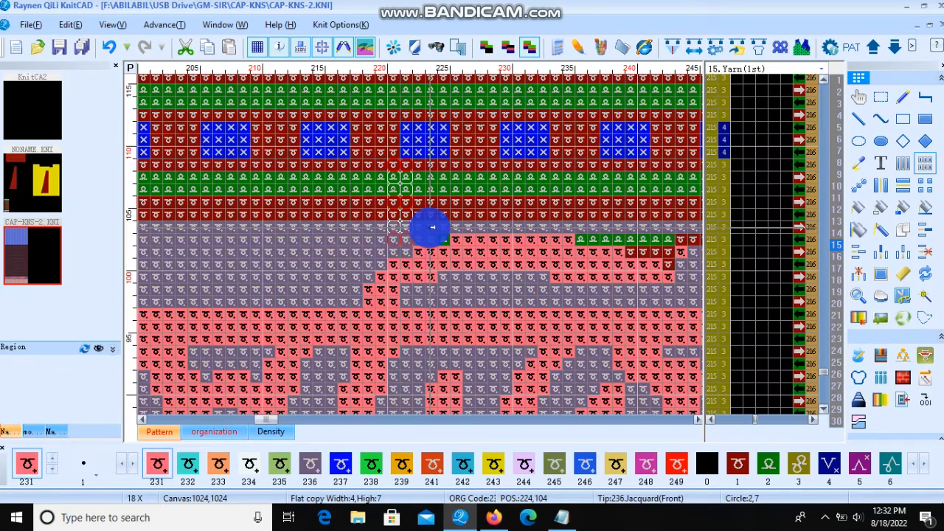
{"action": "left_click_drag", "start_coordinate": [493, 164], "coordinate": [531, 207]}
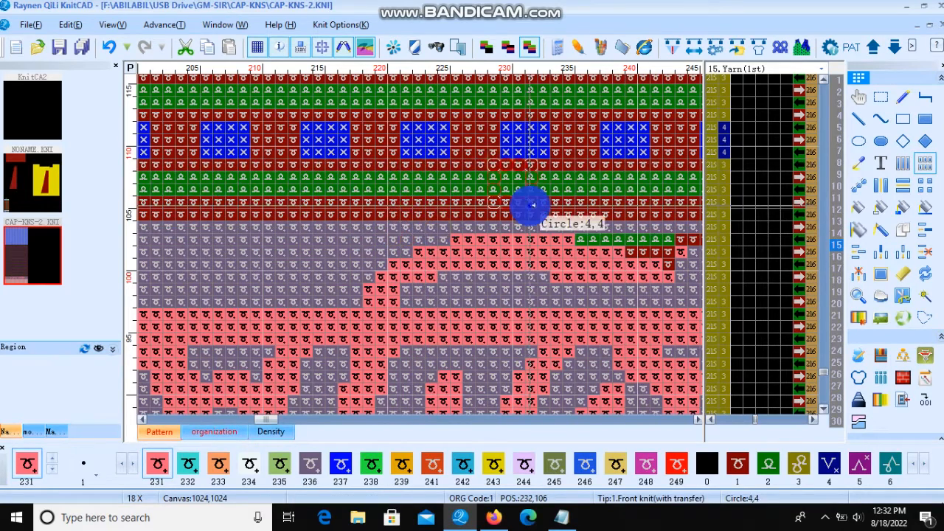
{"action": "scroll", "coordinate": [427, 246], "scroll_direction": "down", "scroll_amount": 1}
{"action": "scroll", "coordinate": [339, 240], "scroll_direction": "up", "scroll_amount": 2}
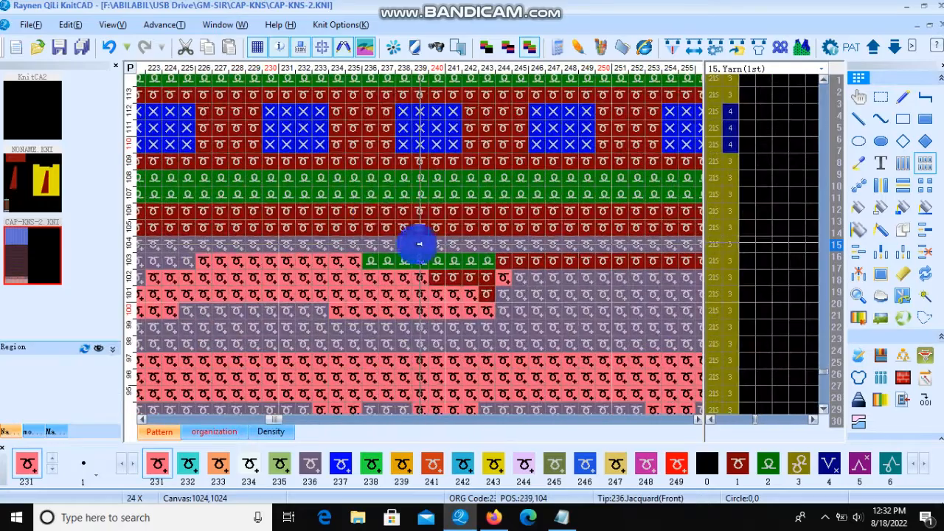
{"action": "left_click_drag", "start_coordinate": [356, 175], "coordinate": [374, 221]}
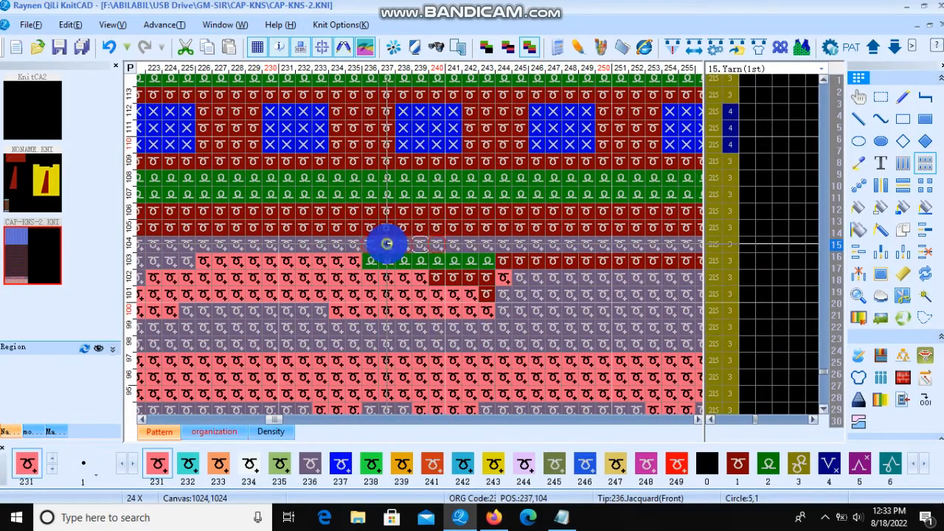
{"action": "left_click_drag", "start_coordinate": [388, 256], "coordinate": [477, 248]}
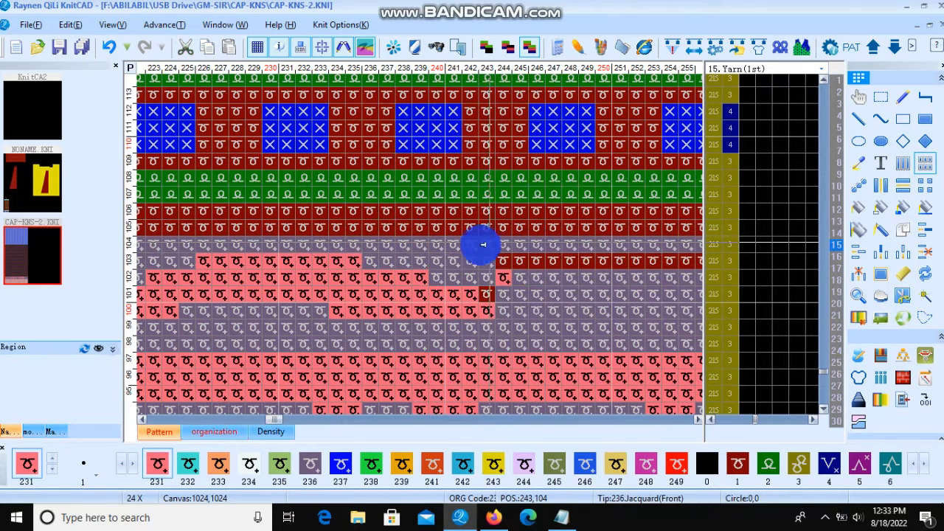
{"action": "left_click_drag", "start_coordinate": [532, 245], "coordinate": [531, 244]}
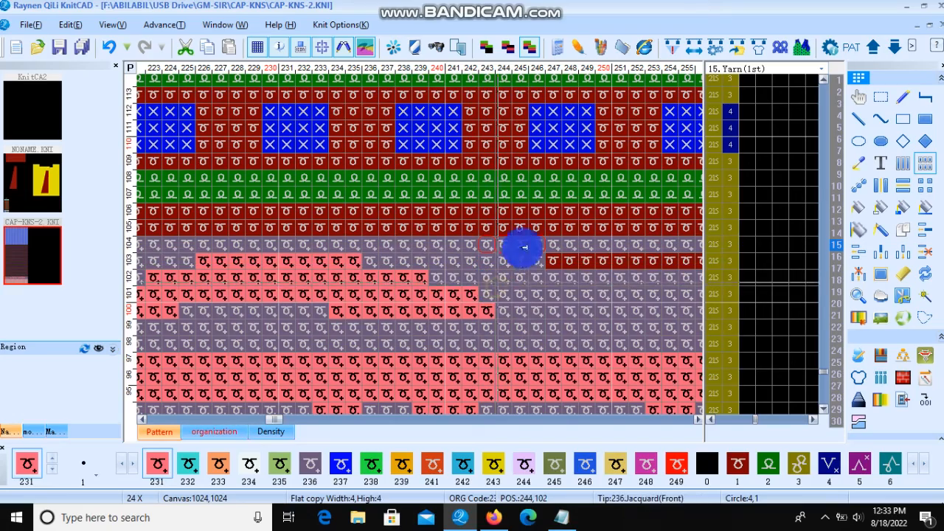
{"action": "left_click_drag", "start_coordinate": [536, 244], "coordinate": [548, 263]}
{"action": "left_click_drag", "start_coordinate": [506, 233], "coordinate": [547, 273]}
{"action": "scroll", "coordinate": [546, 273], "scroll_direction": "down", "scroll_amount": 2}
{"action": "left_click_drag", "start_coordinate": [419, 244], "coordinate": [563, 240]}
{"action": "scroll", "coordinate": [420, 244], "scroll_direction": "down", "scroll_amount": 2}
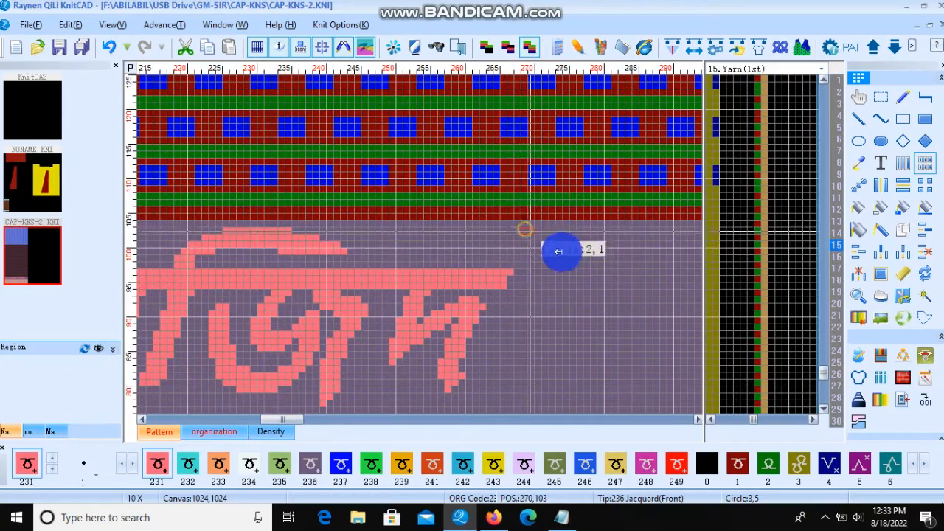
Step: Open the simulation preview and zoom in to inspect how the text appears in the knitted band
{"action": "scroll", "coordinate": [444, 239], "scroll_direction": "down", "scroll_amount": 2}
{"action": "scroll", "coordinate": [366, 253], "scroll_direction": "down", "scroll_amount": 2}
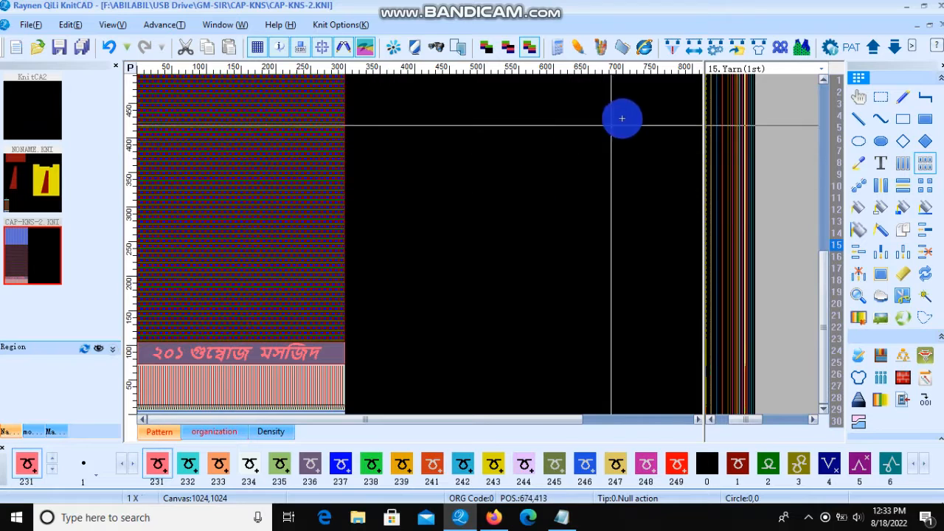
{"action": "left_click", "coordinate": [804, 47]}
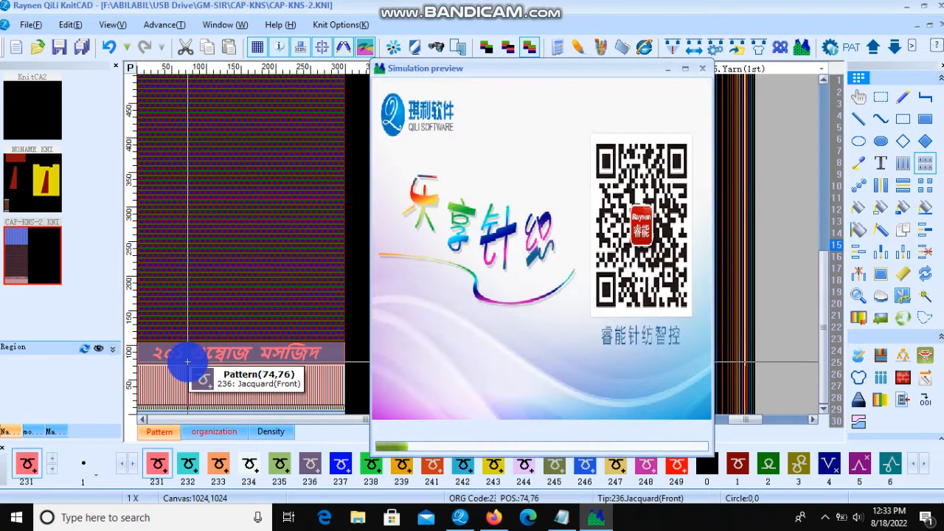
{"action": "scroll", "coordinate": [211, 331], "scroll_direction": "up", "scroll_amount": 1}
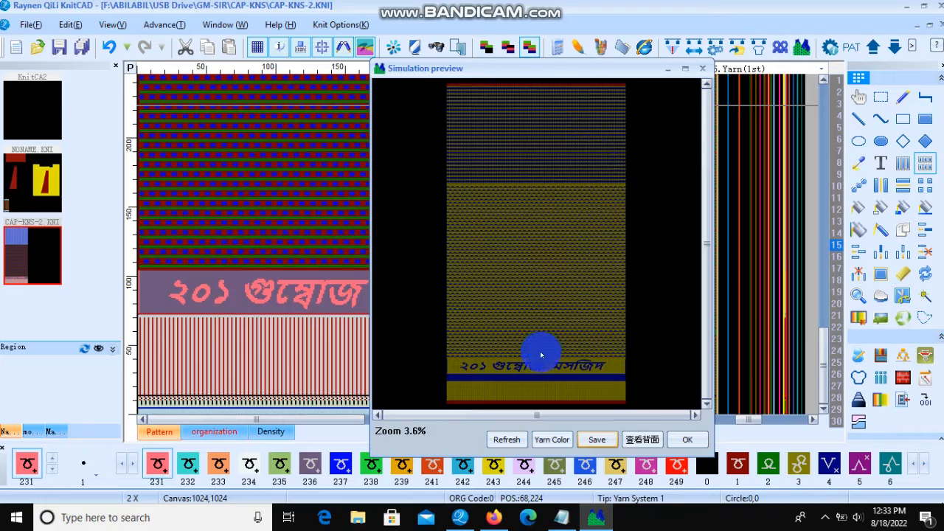
{"action": "scroll", "coordinate": [540, 356], "scroll_direction": "up", "scroll_amount": 4}
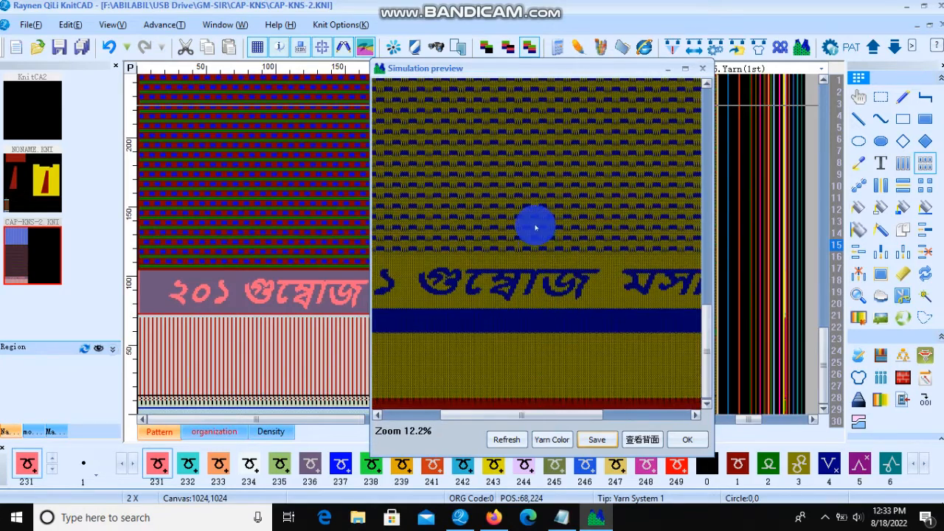
{"action": "scroll", "coordinate": [537, 301], "scroll_direction": "down", "scroll_amount": 2}
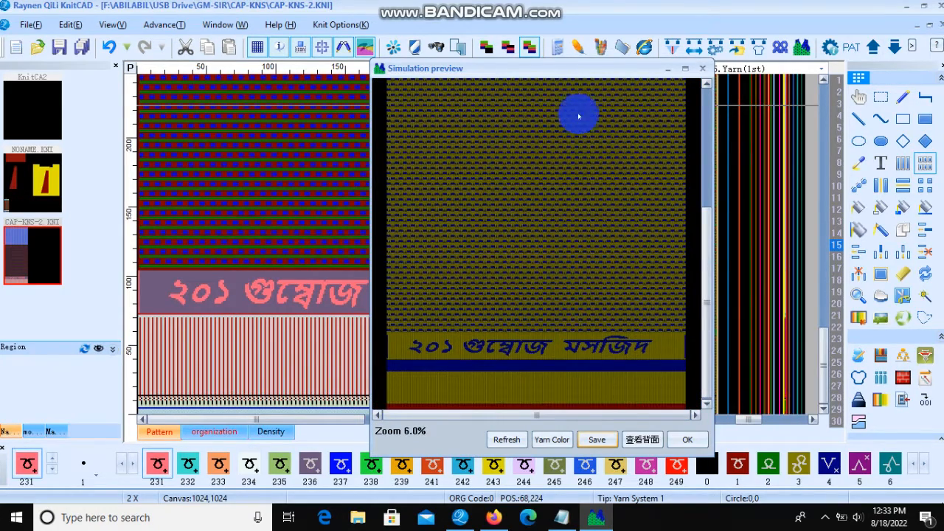
{"action": "left_click_drag", "start_coordinate": [566, 70], "coordinate": [702, 88]}
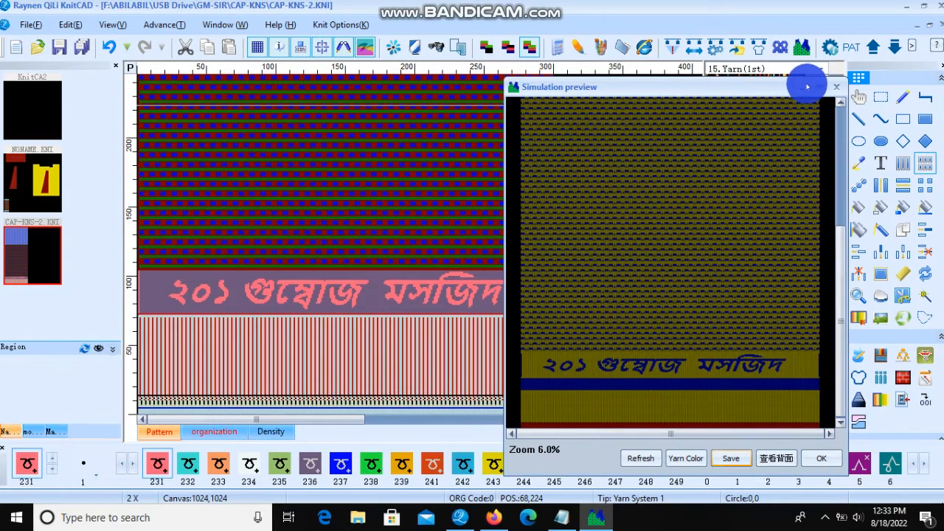
{"action": "left_click", "coordinate": [836, 86]}
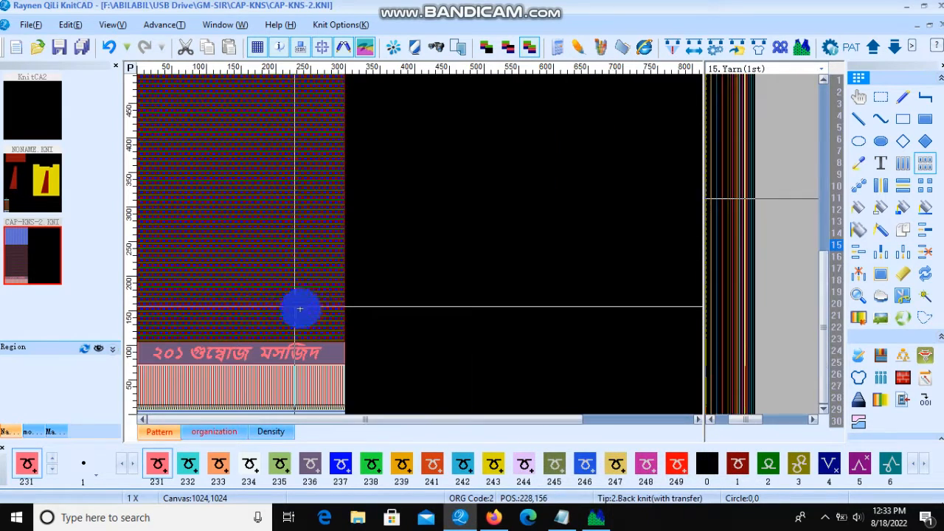
Step: Draw a one-row filled rectangle 36 cells wide in colour 11 in the empty area right of the pattern
{"action": "left_click", "coordinate": [932, 164]}
{"action": "scroll", "coordinate": [160, 383], "scroll_direction": "up", "scroll_amount": 5}
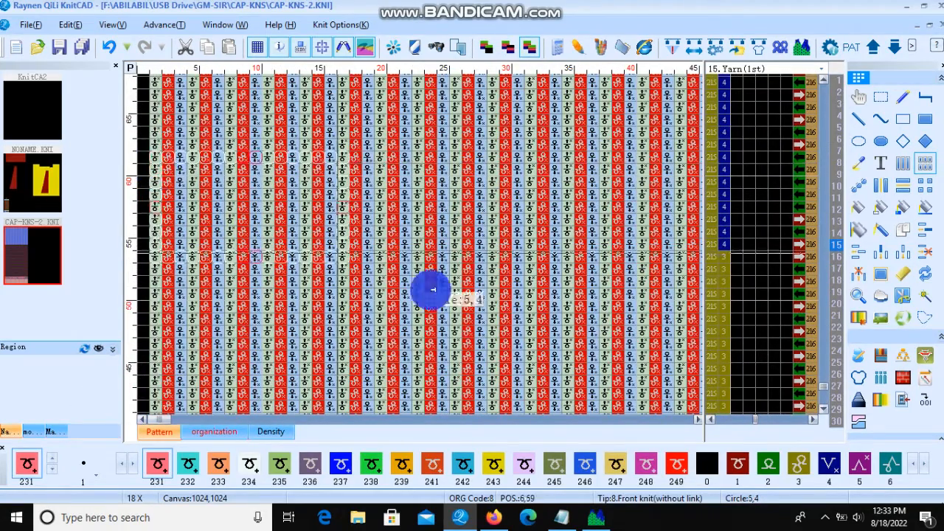
{"action": "scroll", "coordinate": [171, 344], "scroll_direction": "down", "scroll_amount": 3}
{"action": "scroll", "coordinate": [170, 344], "scroll_direction": "down", "scroll_amount": 2}
{"action": "scroll", "coordinate": [526, 337], "scroll_direction": "up", "scroll_amount": 4}
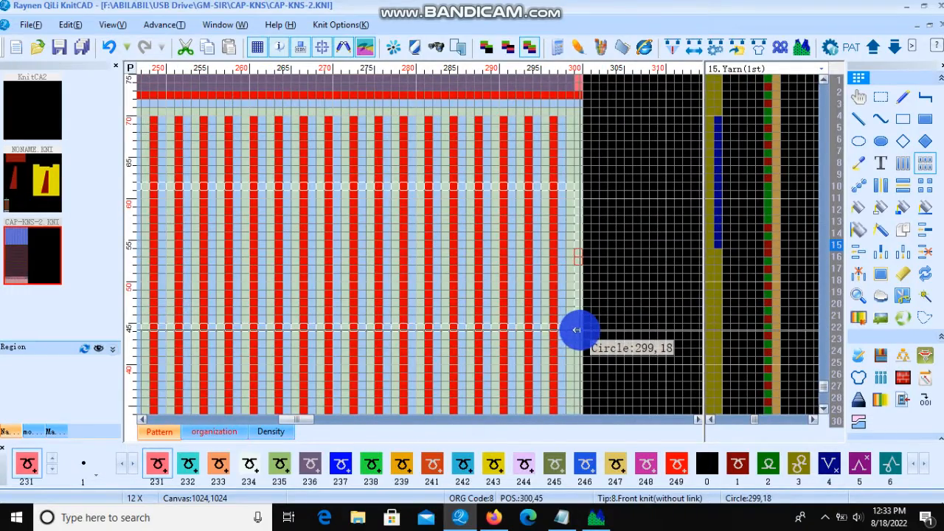
{"action": "scroll", "coordinate": [420, 332], "scroll_direction": "down", "scroll_amount": 3}
{"action": "scroll", "coordinate": [434, 219], "scroll_direction": "up", "scroll_amount": 3}
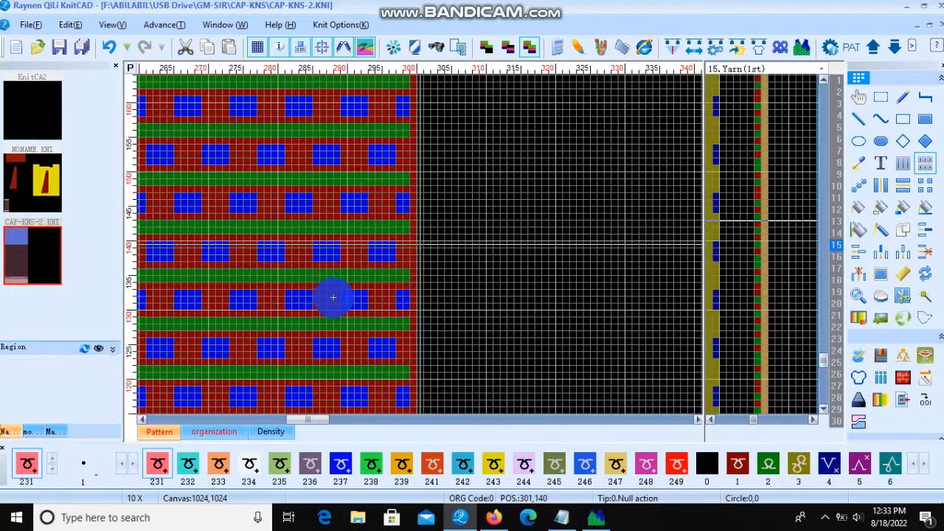
{"action": "key", "text": "1"}
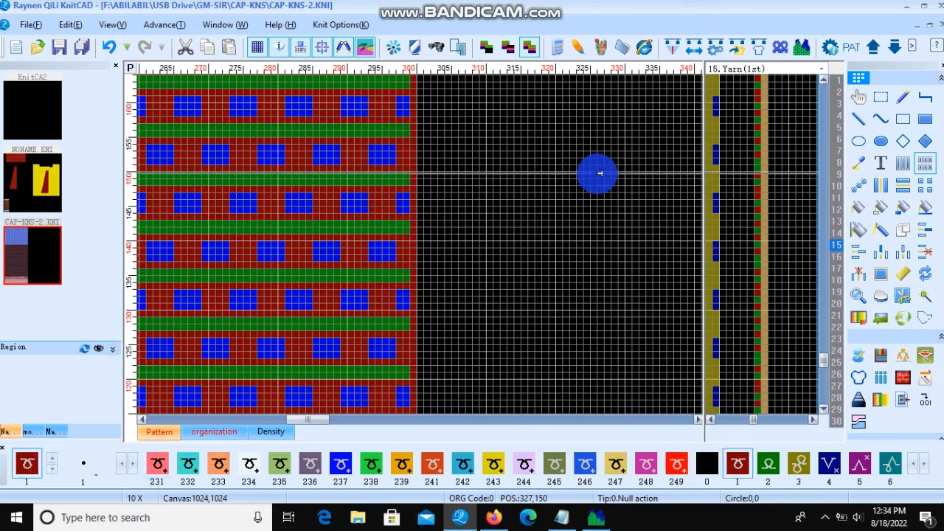
{"action": "key", "text": "1"}
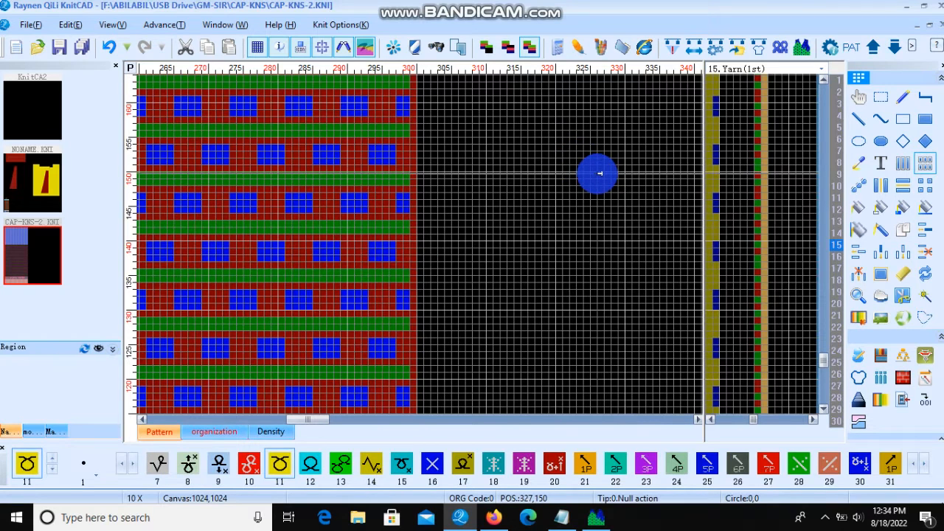
{"action": "left_click", "coordinate": [921, 117]}
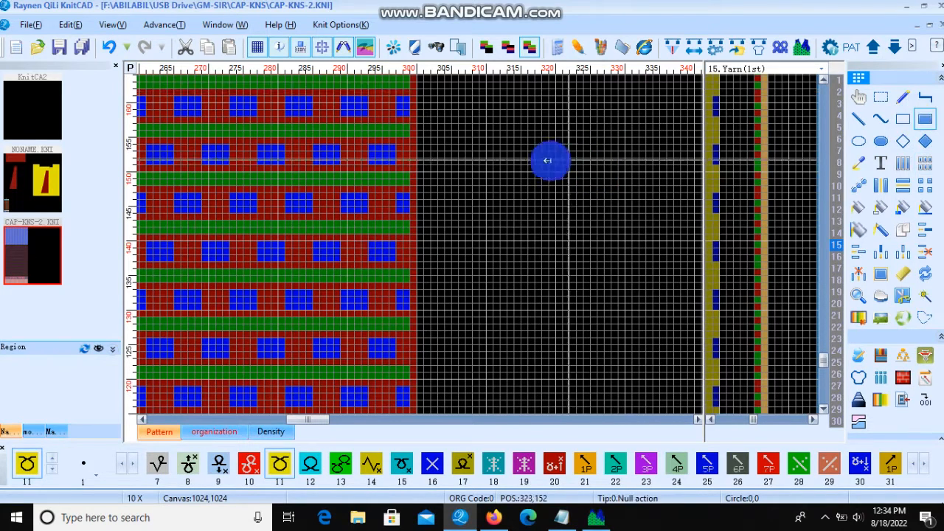
{"action": "scroll", "coordinate": [420, 243], "scroll_direction": "down", "scroll_amount": 2}
{"action": "left_click_drag", "start_coordinate": [403, 237], "coordinate": [550, 237]}
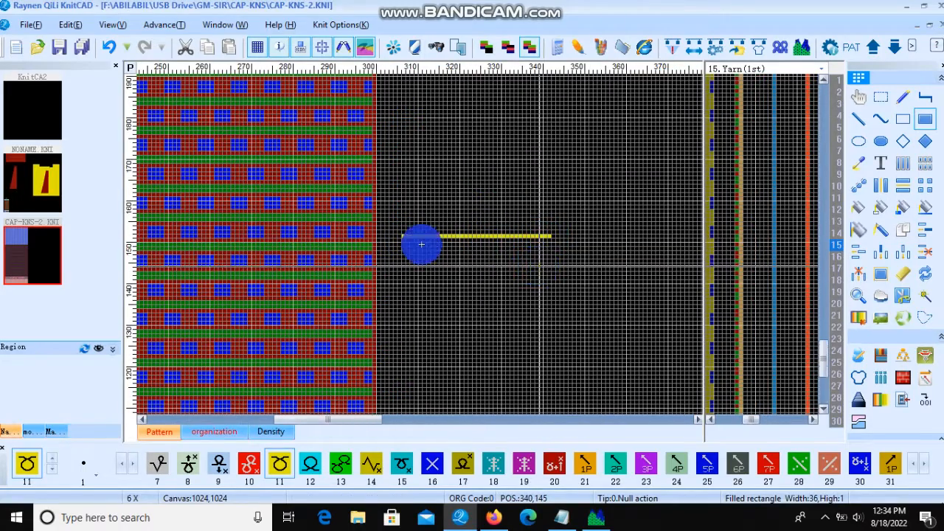
{"action": "scroll", "coordinate": [421, 244], "scroll_direction": "down", "scroll_amount": 1}
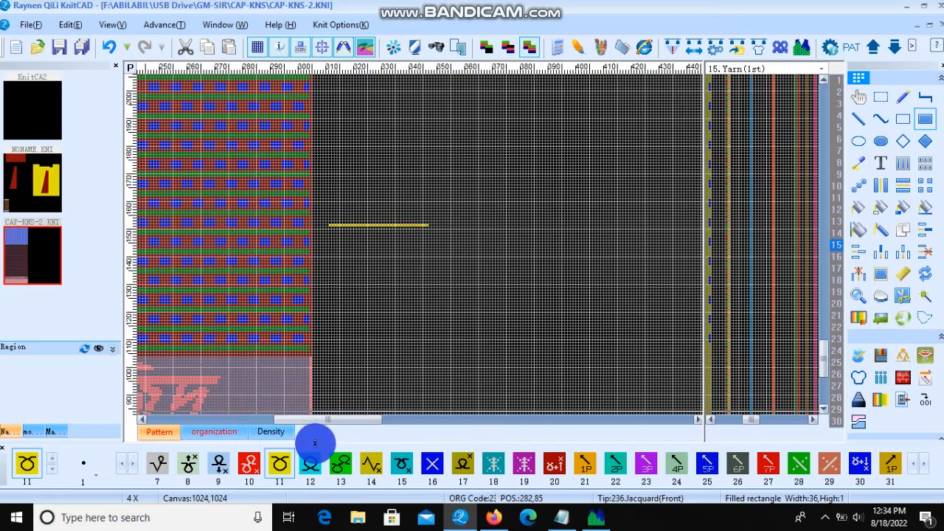
Step: Handwrite a freehand note beginning '220' in colour 11 in the empty canvas area right of the text band
{"action": "left_click_drag", "start_coordinate": [445, 194], "coordinate": [560, 235]}
{"action": "right_click", "coordinate": [561, 234]}
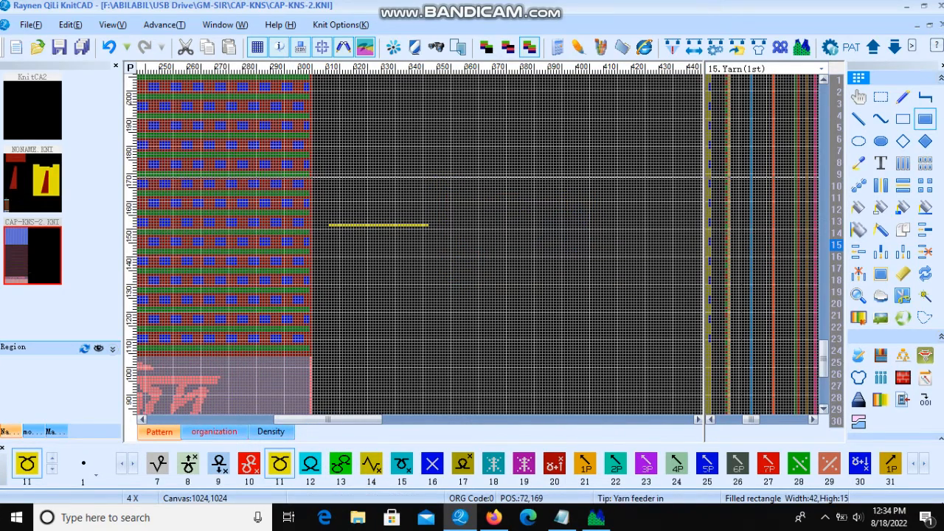
{"action": "left_click", "coordinate": [904, 95]}
{"action": "mouse_move", "coordinate": [432, 199]}
{"action": "left_mouse_down"}
{"action": "mouse_move", "coordinate": [489, 201]}
{"action": "mouse_move", "coordinate": [483, 260]}
{"action": "left_mouse_up"}
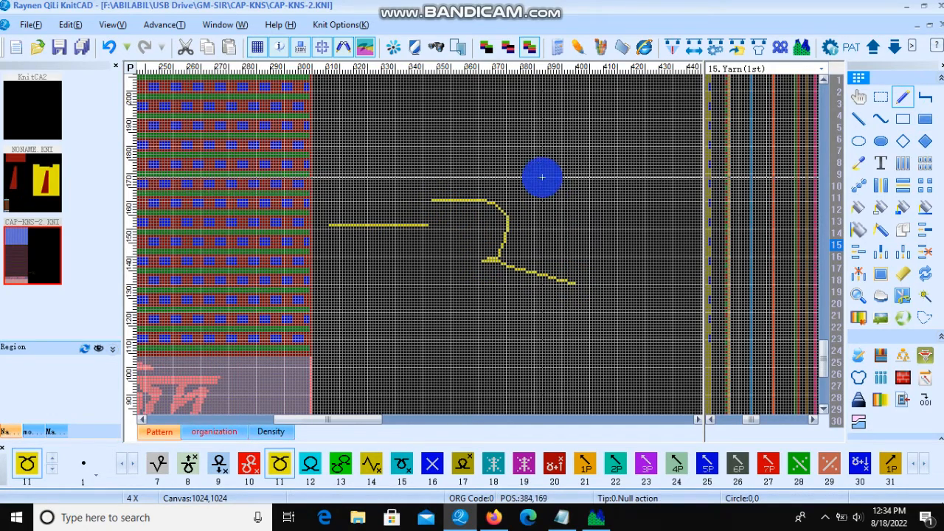
{"action": "mouse_move", "coordinate": [529, 172]}
{"action": "left_mouse_down"}
{"action": "mouse_move", "coordinate": [611, 217]}
{"action": "mouse_move", "coordinate": [565, 219]}
{"action": "mouse_move", "coordinate": [605, 225]}
{"action": "mouse_move", "coordinate": [550, 232]}
{"action": "left_mouse_up"}
{"action": "scroll", "coordinate": [525, 235], "scroll_direction": "down", "scroll_amount": 3}
{"action": "mouse_move", "coordinate": [451, 278]}
{"action": "left_mouse_down"}
{"action": "mouse_move", "coordinate": [443, 305]}
{"action": "mouse_move", "coordinate": [460, 292]}
{"action": "left_mouse_up"}
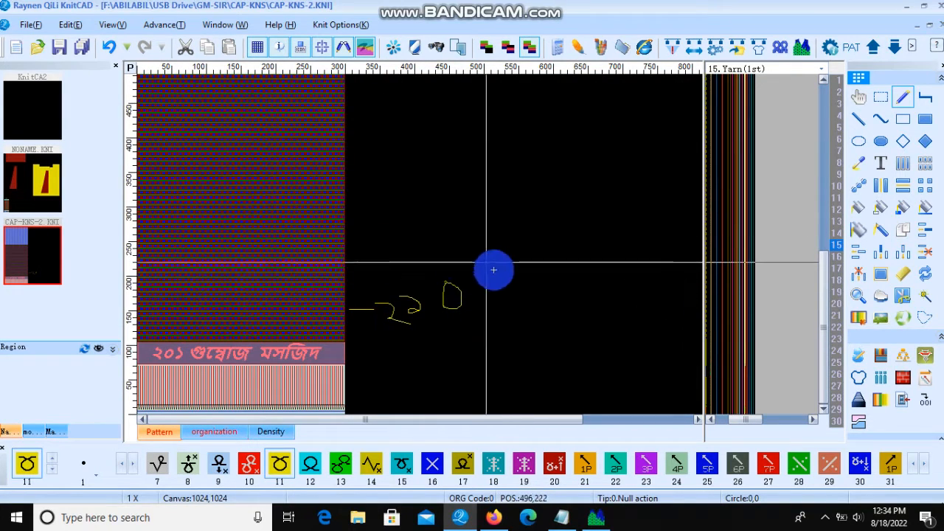
{"action": "left_click_drag", "start_coordinate": [489, 278], "coordinate": [519, 293]}
{"action": "mouse_move", "coordinate": [521, 257]}
{"action": "left_mouse_down"}
{"action": "mouse_move", "coordinate": [538, 280]}
{"action": "mouse_move", "coordinate": [522, 258]}
{"action": "mouse_move", "coordinate": [545, 256]}
{"action": "mouse_move", "coordinate": [558, 272]}
{"action": "left_mouse_up"}
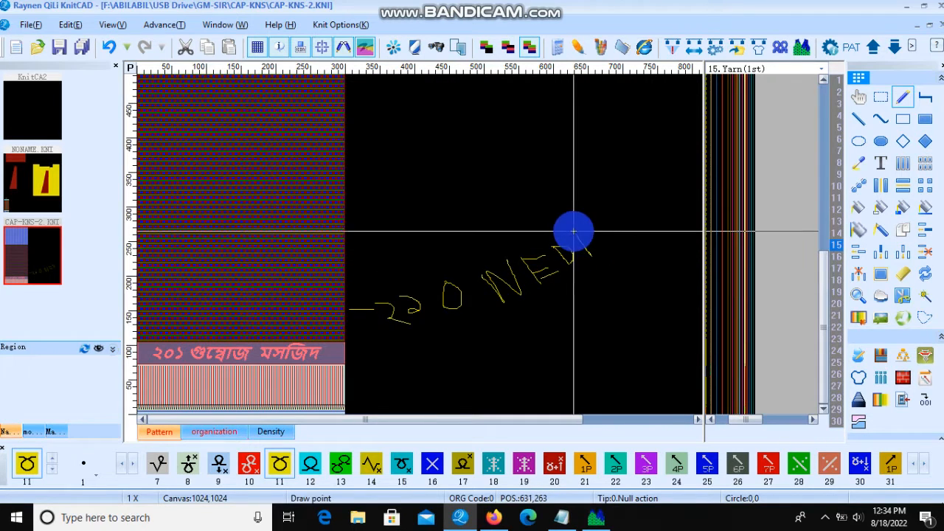
{"action": "mouse_move", "coordinate": [591, 253]}
{"action": "left_mouse_down"}
{"action": "mouse_move", "coordinate": [597, 225]}
{"action": "mouse_move", "coordinate": [645, 227]}
{"action": "left_mouse_up"}
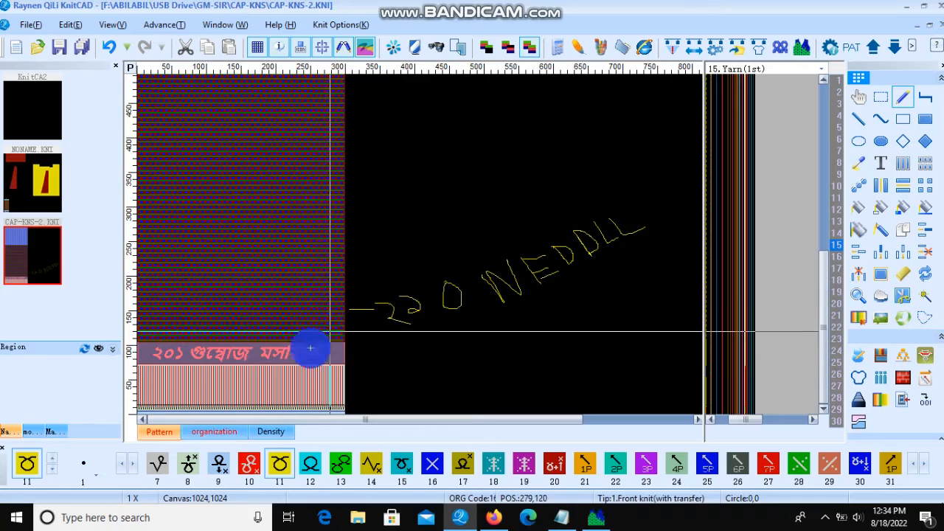
Step: Zoom in and out across the pattern to examine the band, the patterned section and the upper blue section
{"action": "scroll", "coordinate": [312, 349], "scroll_direction": "up", "scroll_amount": 1}
{"action": "scroll", "coordinate": [461, 258], "scroll_direction": "up", "scroll_amount": 2}
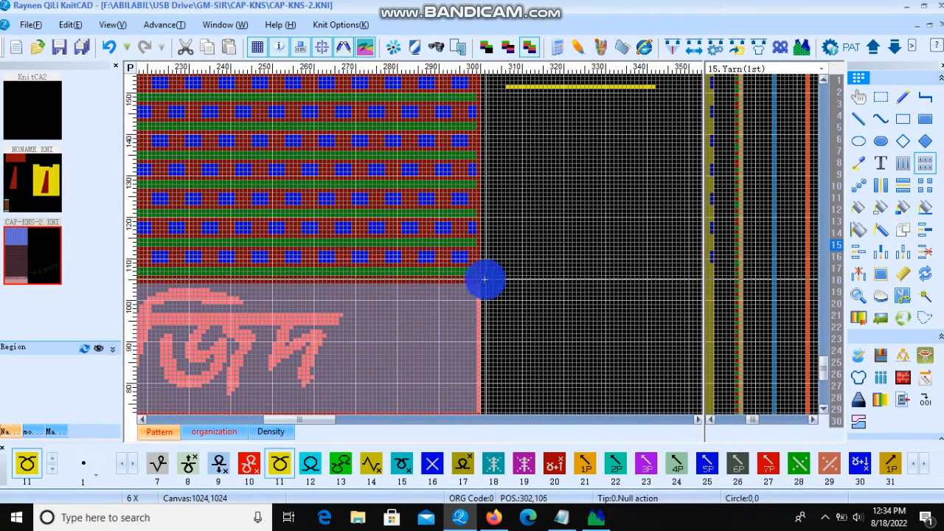
{"action": "scroll", "coordinate": [309, 323], "scroll_direction": "down", "scroll_amount": 3}
{"action": "scroll", "coordinate": [248, 182], "scroll_direction": "up", "scroll_amount": 4}
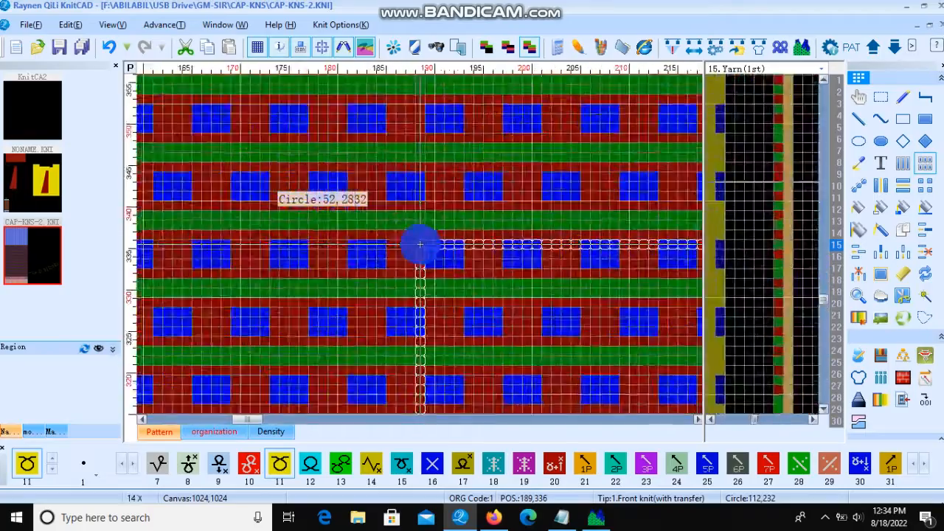
{"action": "scroll", "coordinate": [419, 244], "scroll_direction": "down", "scroll_amount": 4}
{"action": "scroll", "coordinate": [149, 161], "scroll_direction": "up", "scroll_amount": 3}
{"action": "scroll", "coordinate": [419, 244], "scroll_direction": "down", "scroll_amount": 3}
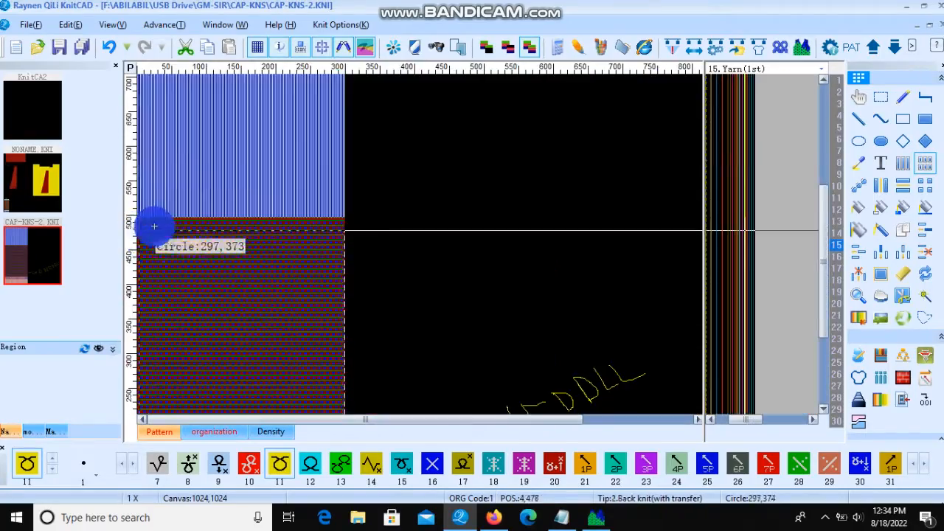
{"action": "scroll", "coordinate": [153, 225], "scroll_direction": "up", "scroll_amount": 4}
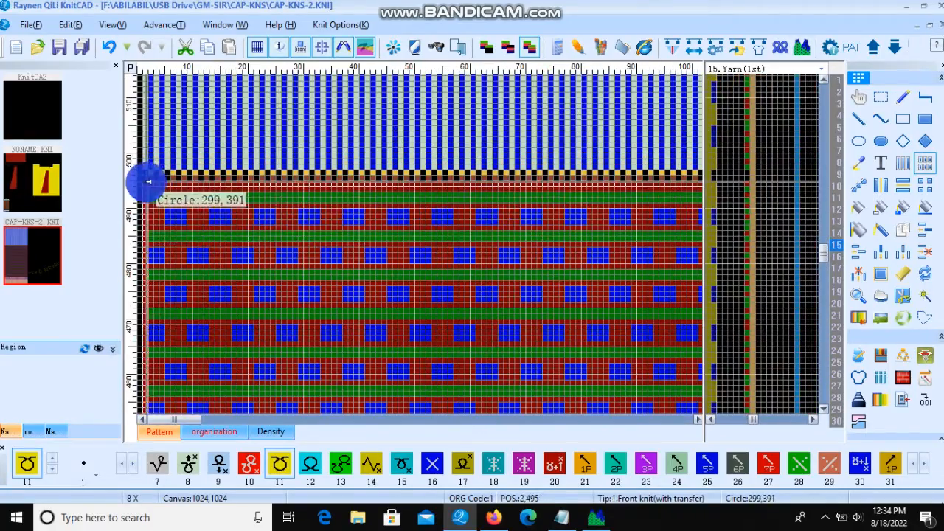
{"action": "scroll", "coordinate": [173, 244], "scroll_direction": "down", "scroll_amount": 4}
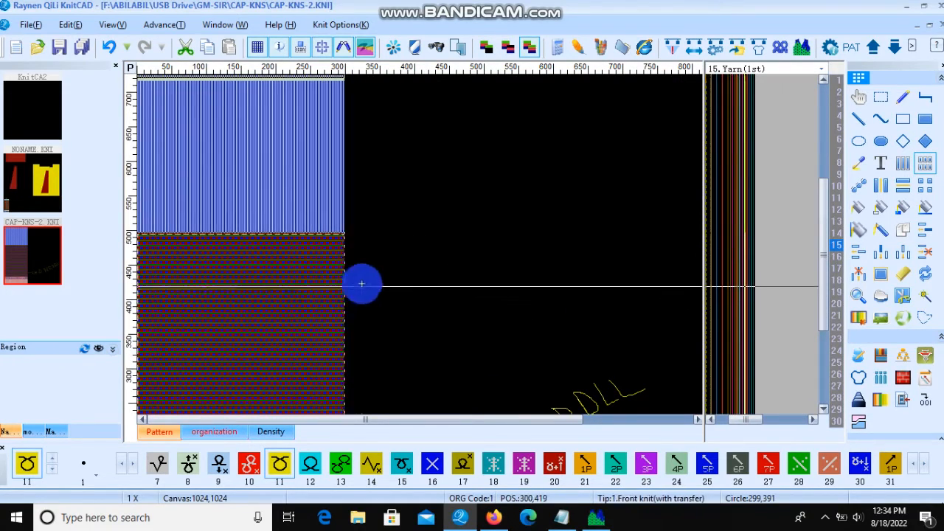
Step: Handwrite the note '350 C/S' freehand beside the patterned section of the design
{"action": "left_click_drag", "start_coordinate": [354, 281], "coordinate": [447, 238]}
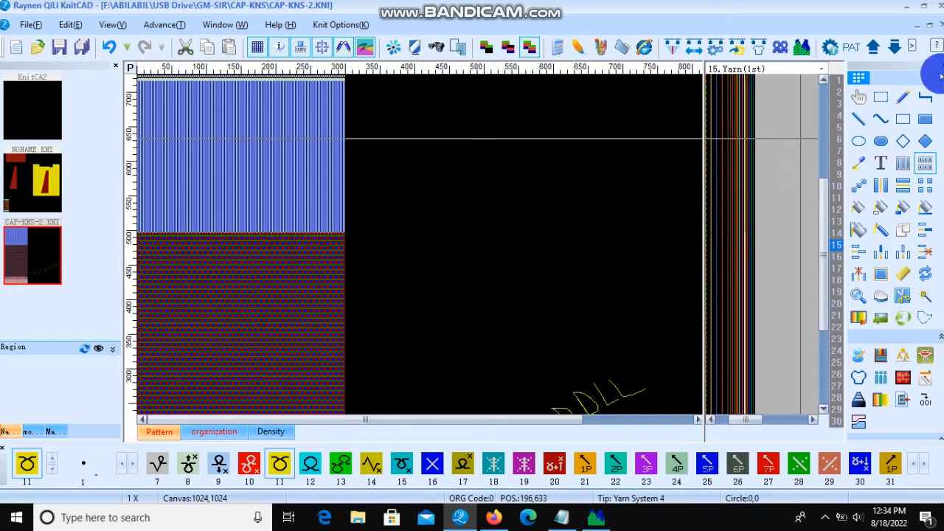
{"action": "left_click", "coordinate": [902, 99]}
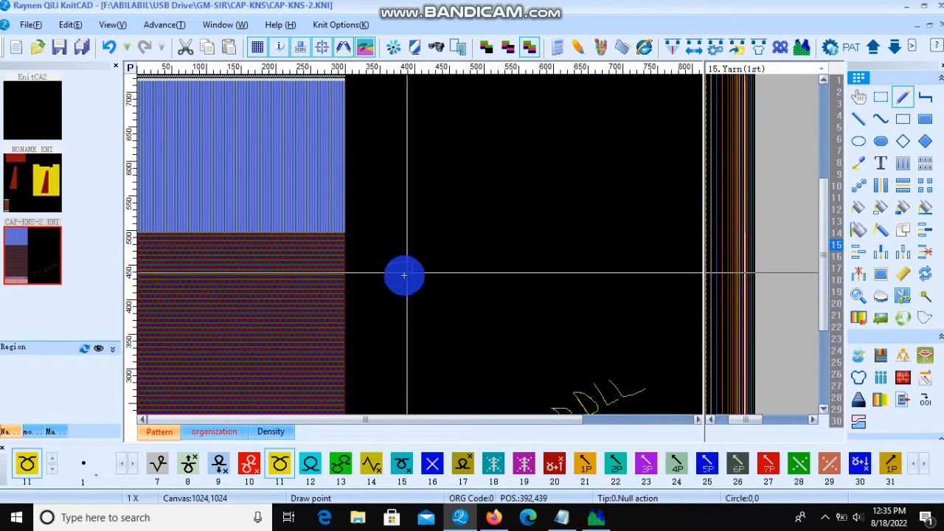
{"action": "mouse_move", "coordinate": [449, 249]}
{"action": "left_mouse_down"}
{"action": "mouse_move", "coordinate": [462, 259]}
{"action": "mouse_move", "coordinate": [451, 249]}
{"action": "mouse_move", "coordinate": [472, 254]}
{"action": "mouse_move", "coordinate": [487, 243]}
{"action": "mouse_move", "coordinate": [472, 246]}
{"action": "left_mouse_up"}
{"action": "mouse_move", "coordinate": [525, 213]}
{"action": "left_mouse_down"}
{"action": "mouse_move", "coordinate": [511, 232]}
{"action": "mouse_move", "coordinate": [541, 237]}
{"action": "left_mouse_up"}
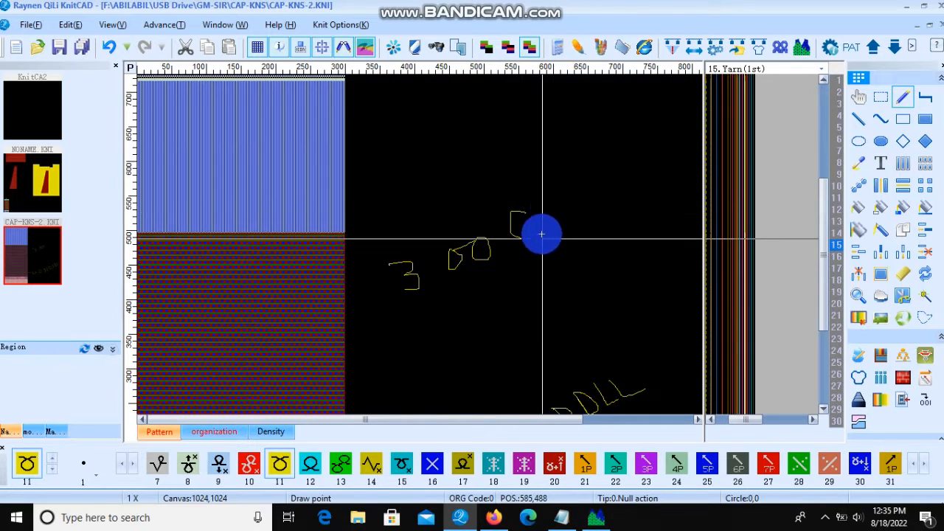
{"action": "left_click_drag", "start_coordinate": [544, 184], "coordinate": [573, 278]}
{"action": "mouse_move", "coordinate": [582, 195]}
{"action": "left_mouse_down"}
{"action": "mouse_move", "coordinate": [570, 207]}
{"action": "mouse_move", "coordinate": [580, 227]}
{"action": "left_mouse_up"}
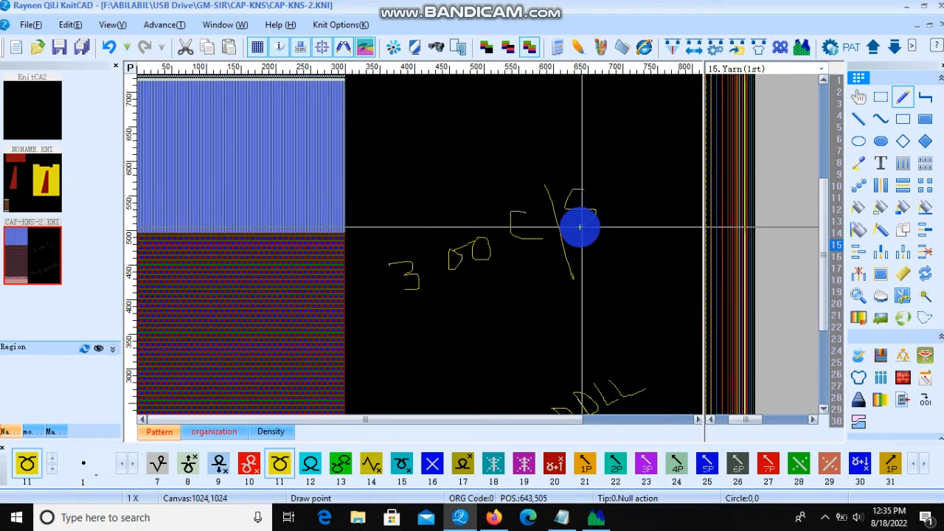
Step: Handwrite the note '100 C/S' freehand beside the upper blue section of the design
{"action": "scroll", "coordinate": [337, 227], "scroll_direction": "up", "scroll_amount": 6}
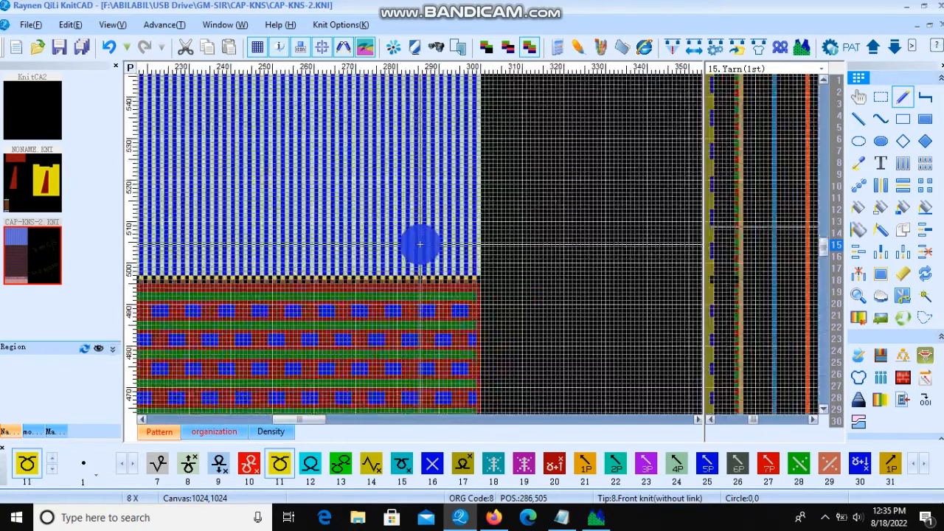
{"action": "left_click", "coordinate": [927, 162]}
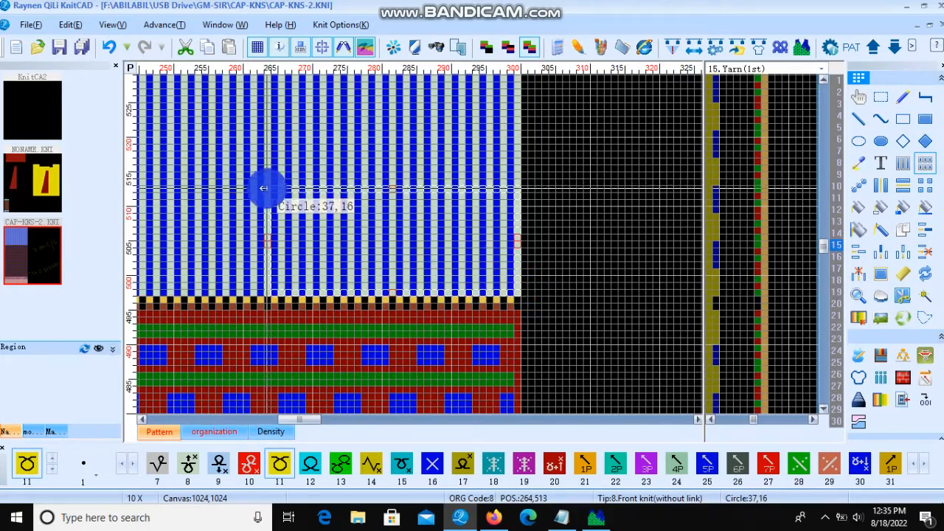
{"action": "scroll", "coordinate": [316, 244], "scroll_direction": "down", "scroll_amount": 6}
{"action": "scroll", "coordinate": [196, 126], "scroll_direction": "up", "scroll_amount": 5}
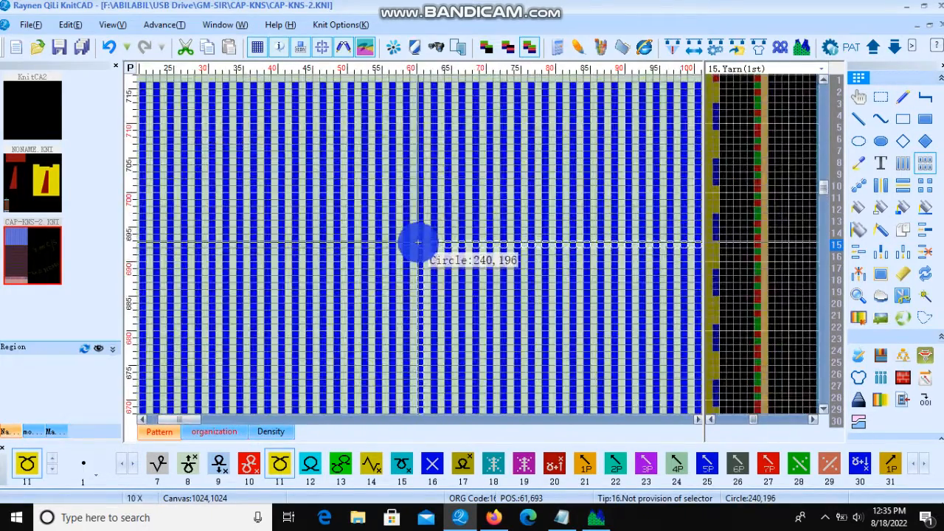
{"action": "scroll", "coordinate": [189, 157], "scroll_direction": "down", "scroll_amount": 2}
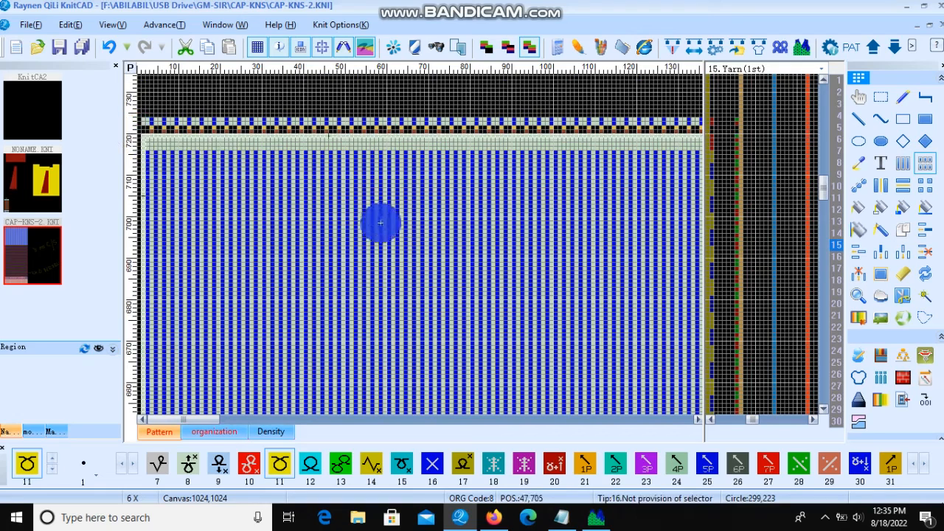
{"action": "scroll", "coordinate": [379, 219], "scroll_direction": "down", "scroll_amount": 4}
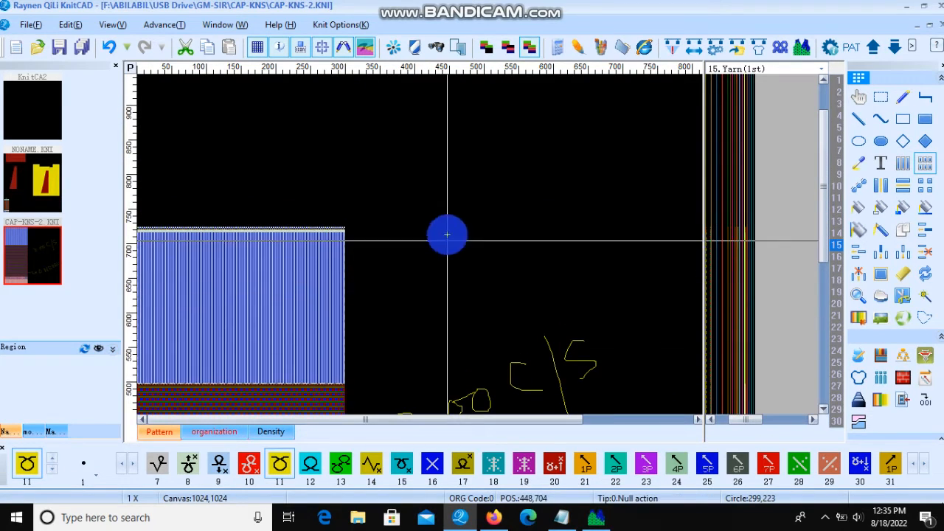
{"action": "left_click_drag", "start_coordinate": [382, 261], "coordinate": [906, 99]}
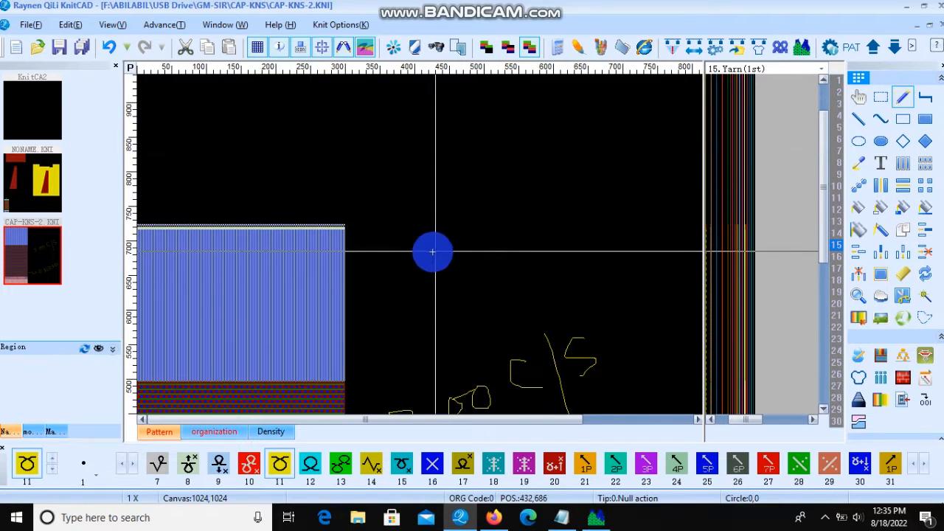
{"action": "left_click_drag", "start_coordinate": [411, 249], "coordinate": [438, 274]}
{"action": "mouse_move", "coordinate": [440, 239]}
{"action": "left_mouse_down"}
{"action": "mouse_move", "coordinate": [449, 264]}
{"action": "mouse_move", "coordinate": [461, 228]}
{"action": "mouse_move", "coordinate": [485, 238]}
{"action": "mouse_move", "coordinate": [467, 230]}
{"action": "left_mouse_up"}
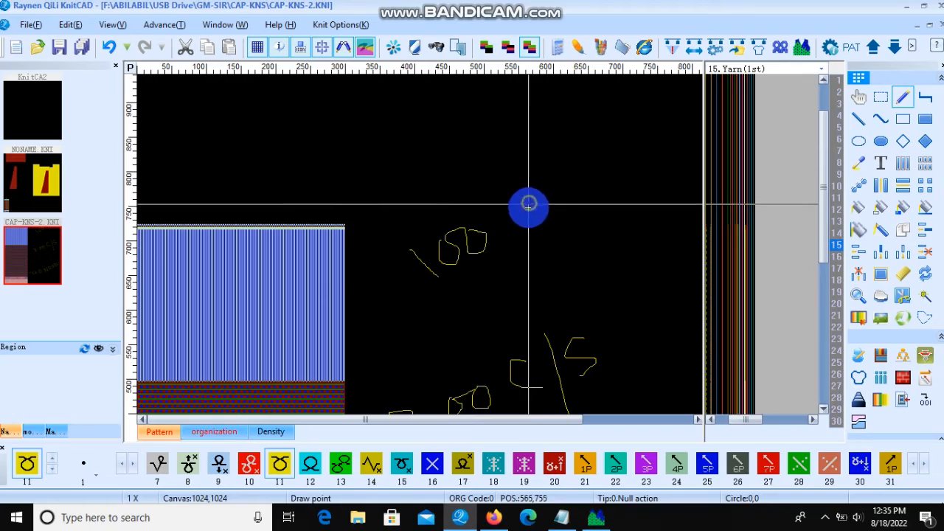
{"action": "mouse_move", "coordinate": [526, 204]}
{"action": "left_mouse_down"}
{"action": "mouse_move", "coordinate": [501, 217]}
{"action": "mouse_move", "coordinate": [548, 226]}
{"action": "left_mouse_up"}
{"action": "left_click_drag", "start_coordinate": [549, 171], "coordinate": [559, 214]}
{"action": "left_click_drag", "start_coordinate": [574, 273], "coordinate": [578, 278]}
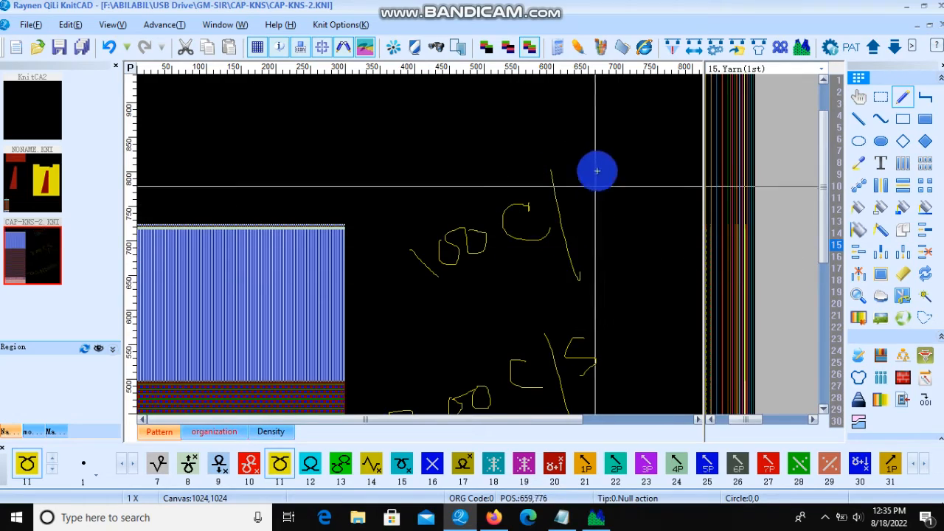
{"action": "mouse_move", "coordinate": [598, 169]}
{"action": "left_mouse_down"}
{"action": "mouse_move", "coordinate": [580, 196]}
{"action": "mouse_move", "coordinate": [596, 219]}
{"action": "left_mouse_up"}
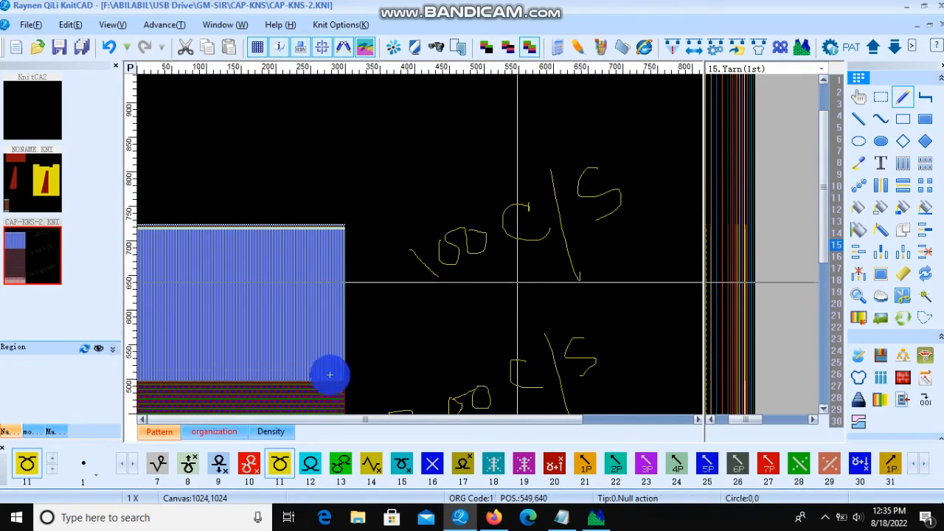
Step: Handwrite another freehand note in the empty area between the '350 C/S' and '220' notes
{"action": "scroll", "coordinate": [330, 375], "scroll_direction": "up", "scroll_amount": 3}
{"action": "scroll", "coordinate": [421, 247], "scroll_direction": "down", "scroll_amount": 3}
{"action": "scroll", "coordinate": [337, 344], "scroll_direction": "up", "scroll_amount": 3}
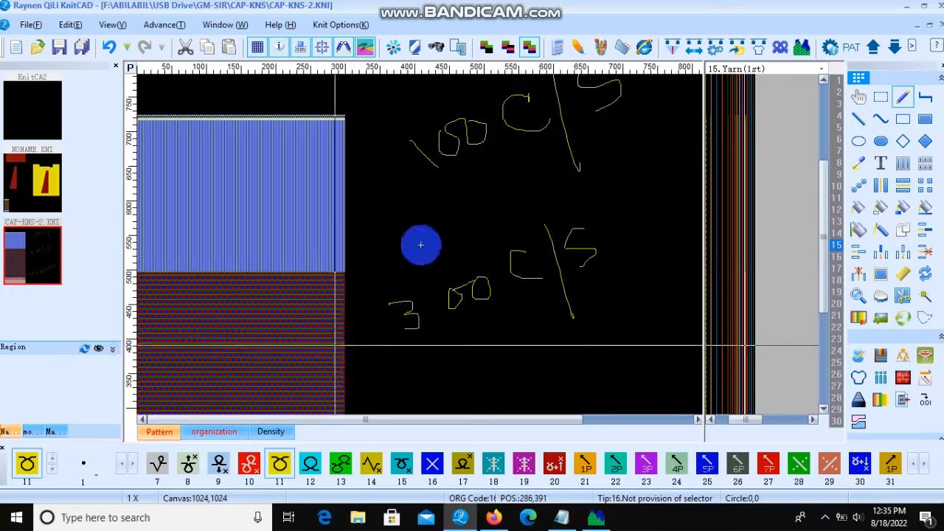
{"action": "scroll", "coordinate": [421, 245], "scroll_direction": "down", "scroll_amount": 3}
{"action": "scroll", "coordinate": [210, 342], "scroll_direction": "up", "scroll_amount": 3}
{"action": "scroll", "coordinate": [421, 244], "scroll_direction": "down", "scroll_amount": 3}
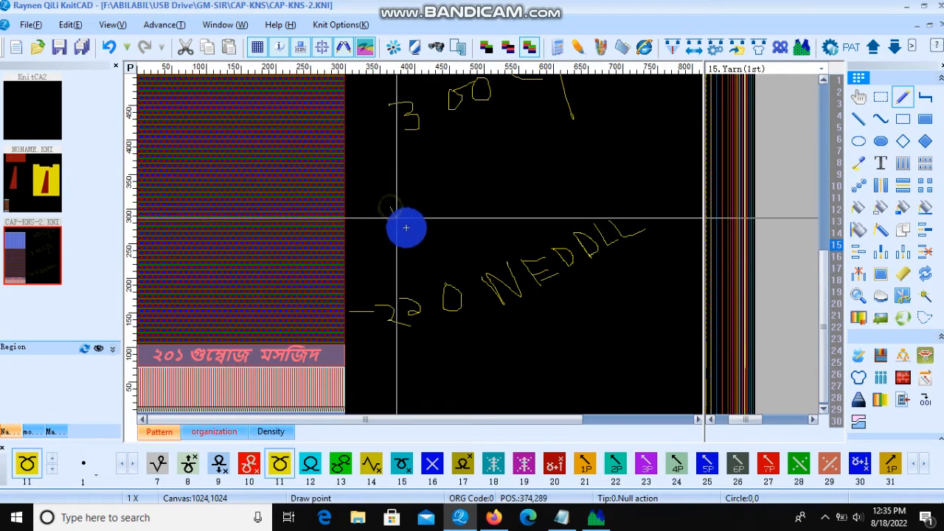
{"action": "mouse_move", "coordinate": [416, 212]}
{"action": "left_mouse_down"}
{"action": "mouse_move", "coordinate": [373, 213]}
{"action": "mouse_move", "coordinate": [411, 188]}
{"action": "left_mouse_up"}
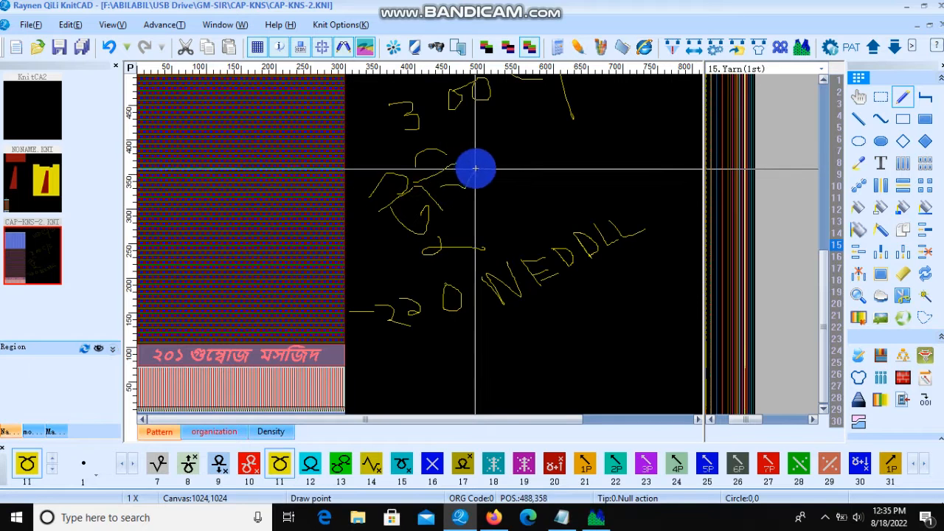
{"action": "left_click_drag", "start_coordinate": [478, 166], "coordinate": [503, 199]}
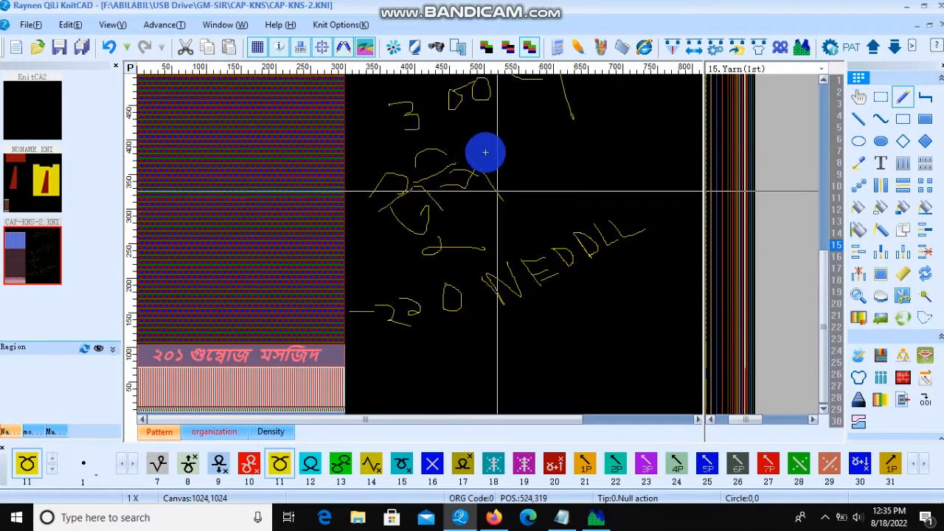
{"action": "left_click_drag", "start_coordinate": [463, 151], "coordinate": [502, 139]}
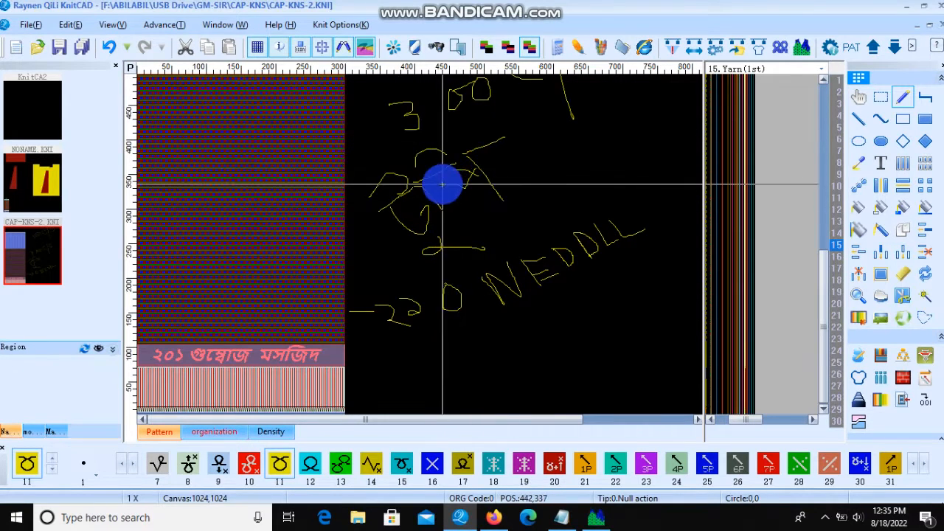